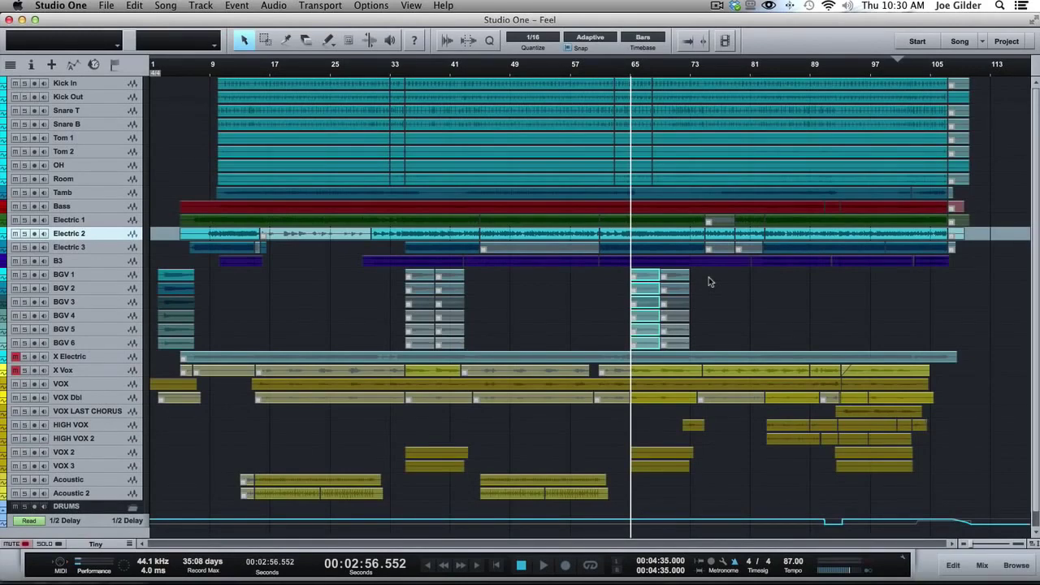
Step: Toggle the mix console on and off several times, leaving it open below the arrangement
{"action": "key", "text": "F3"}
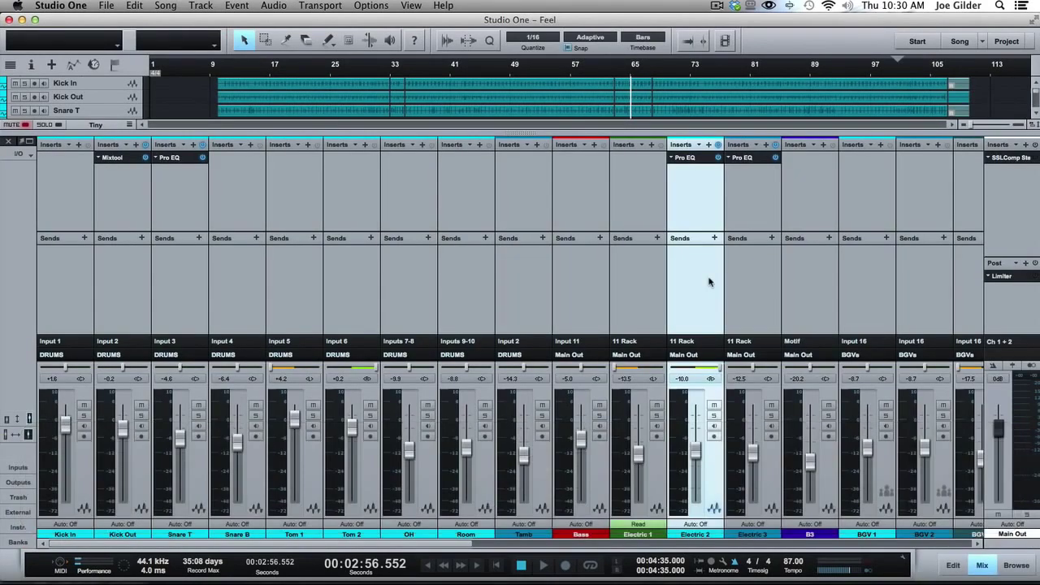
{"action": "key", "text": "F3"}
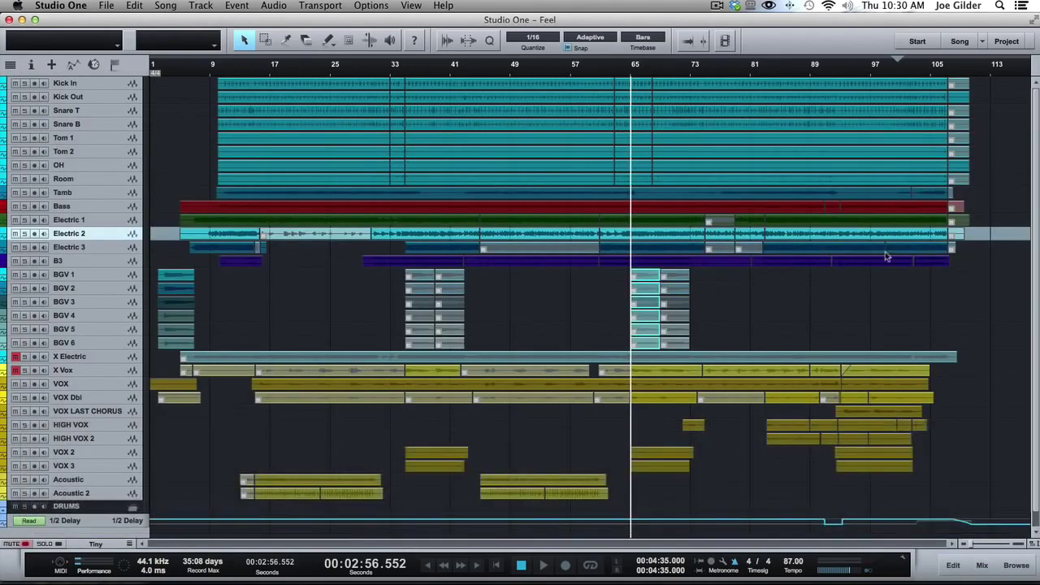
{"action": "left_click", "coordinate": [983, 566]}
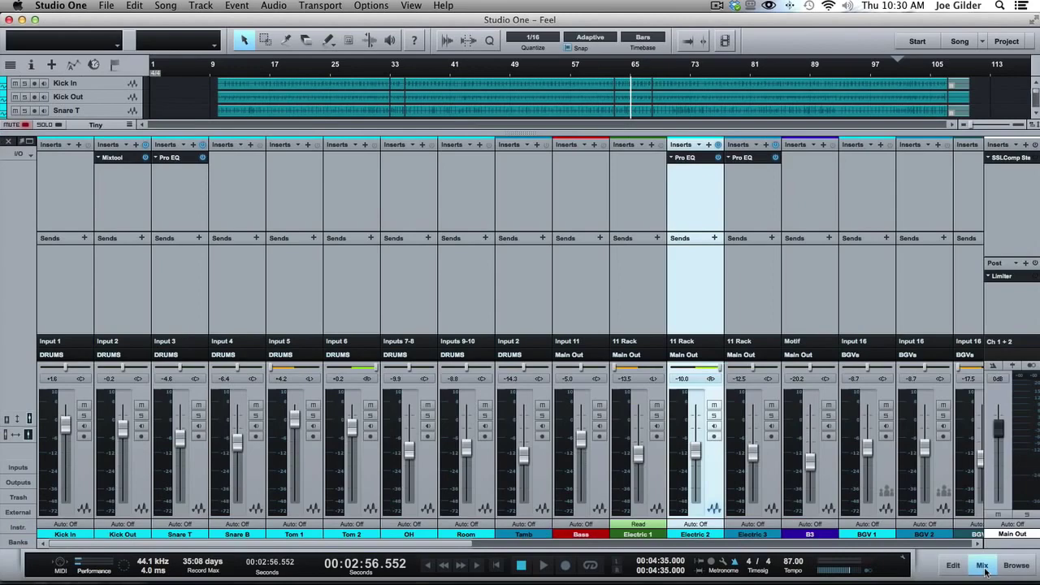
{"action": "key", "text": "F3"}
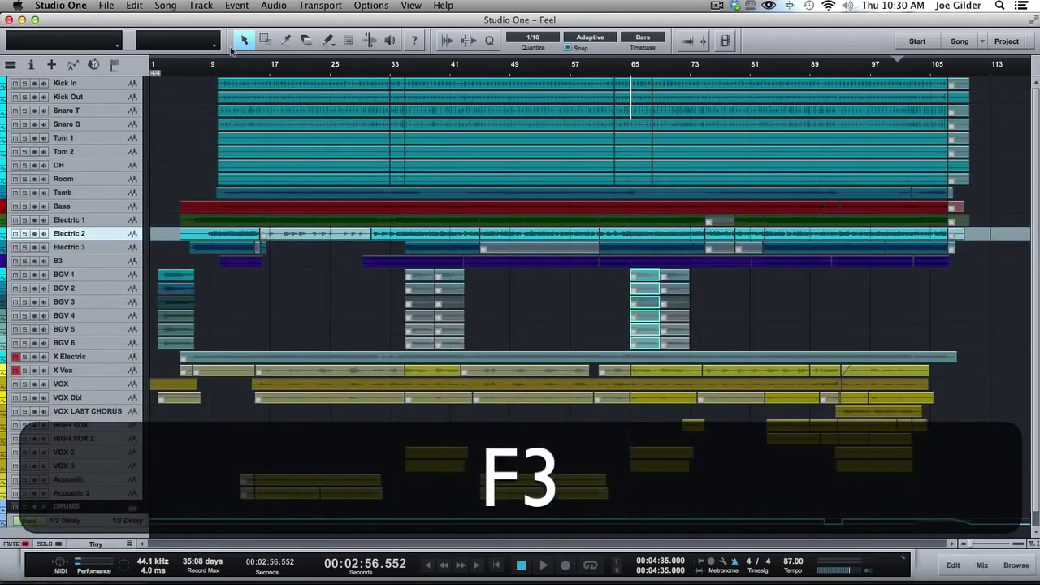
{"action": "key", "text": "F3"}
{"action": "key", "text": "F3"}
{"action": "key", "text": "F3"}
{"action": "key", "text": "F3"}
{"action": "key", "text": "F3"}
{"action": "key", "text": "F3"}
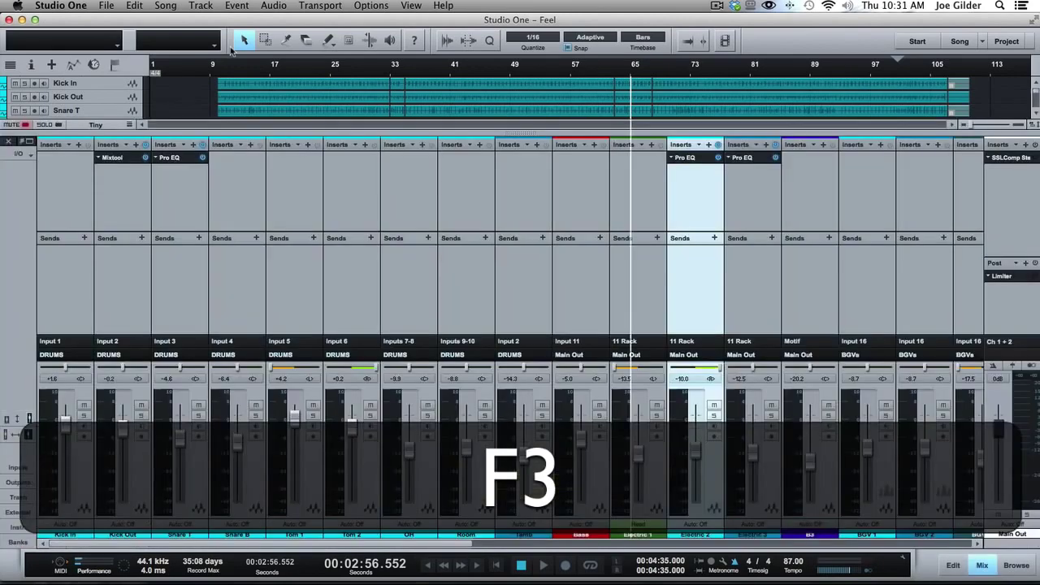
{"action": "key", "text": "F3"}
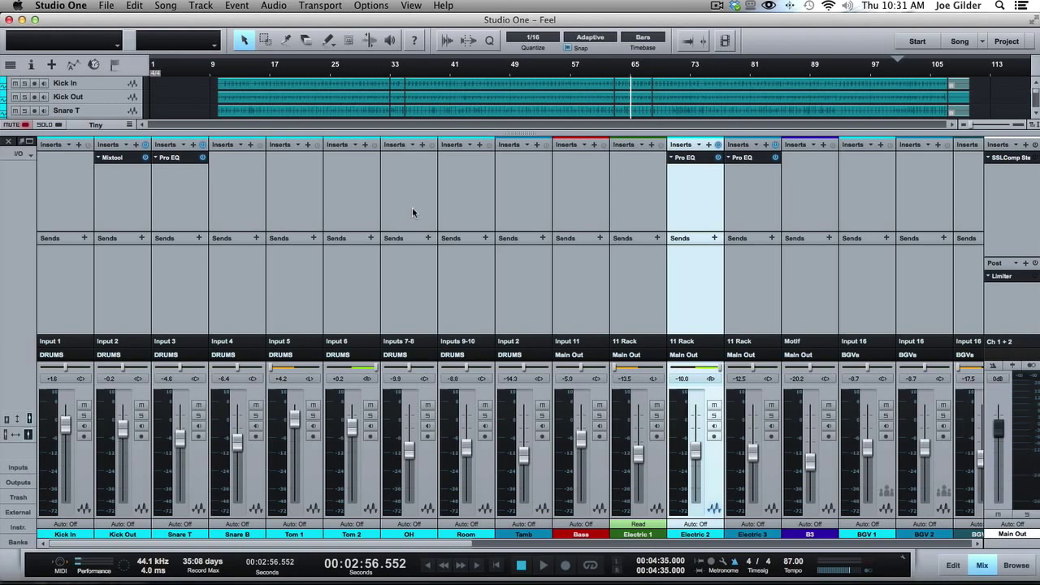
Step: Select the OH channel and resize the console, leaving about four tracks visible in the arrangement
{"action": "left_click", "coordinate": [387, 202]}
{"action": "left_click_drag", "start_coordinate": [413, 136], "coordinate": [413, 275]}
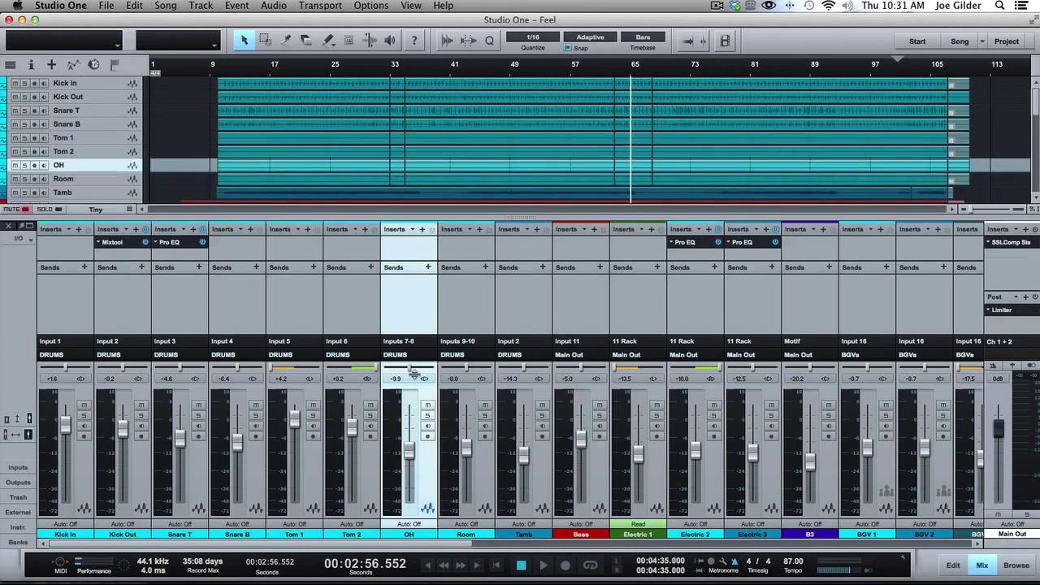
{"action": "left_click_drag", "start_coordinate": [415, 244], "coordinate": [412, 109]}
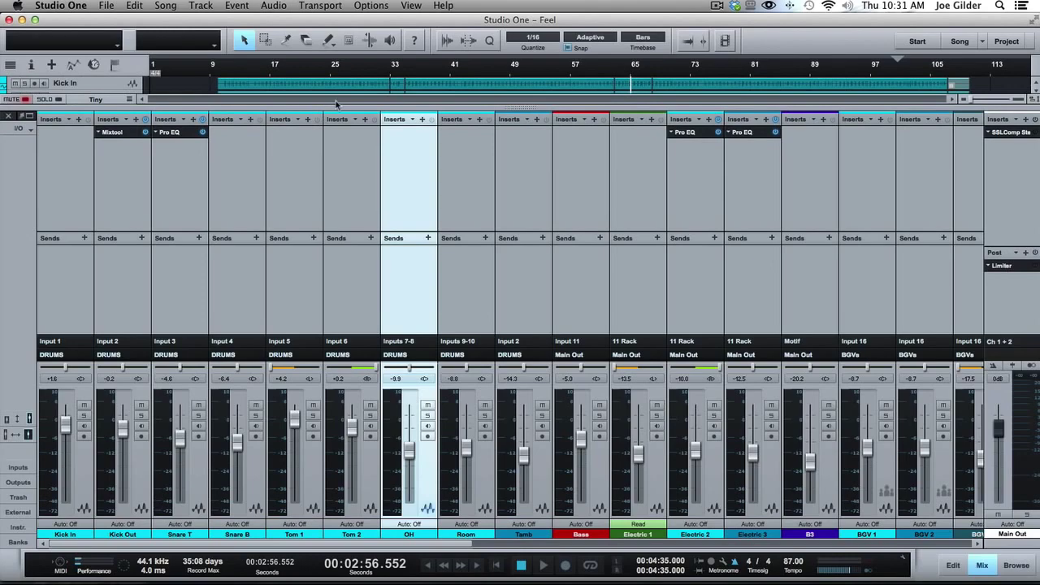
{"action": "left_click_drag", "start_coordinate": [337, 108], "coordinate": [369, 152]}
Step: Adjust the split between inserts and sends so the vocal channels show all their inserts and delay sends
{"action": "scroll", "coordinate": [385, 264], "scroll_direction": "right", "scroll_amount": 10}
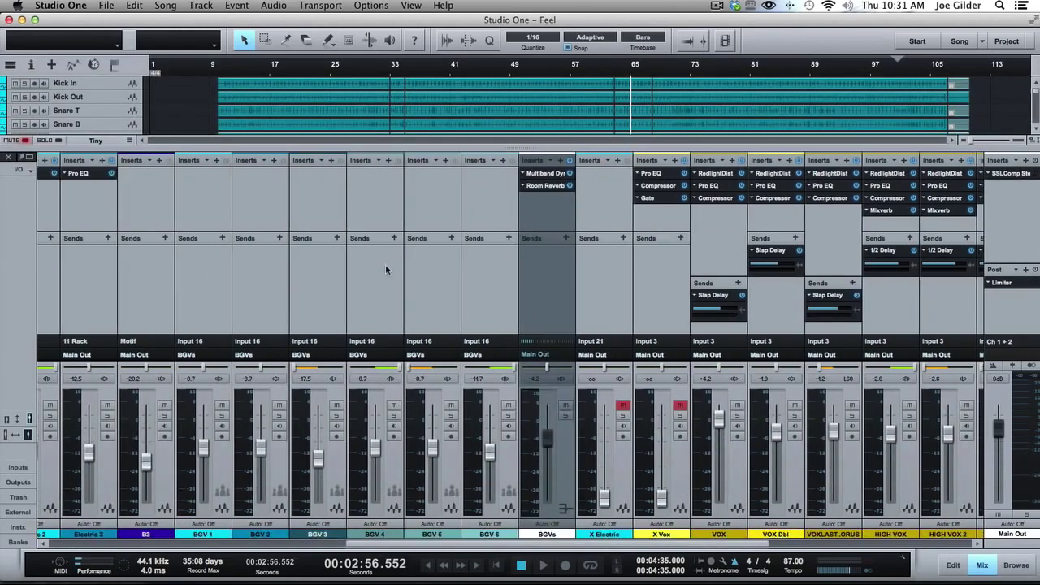
{"action": "left_click_drag", "start_coordinate": [768, 230], "coordinate": [769, 293]}
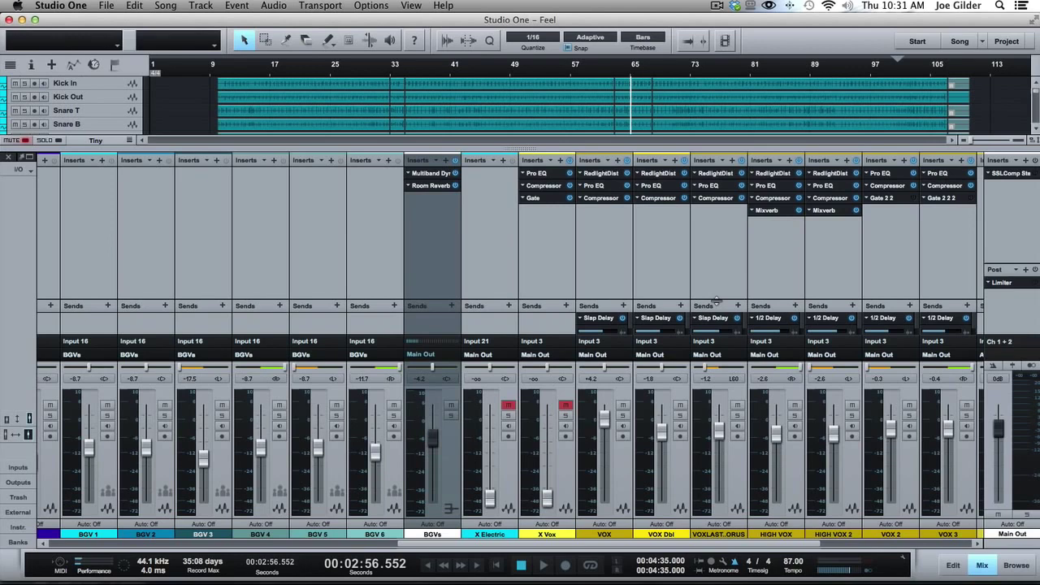
{"action": "left_click_drag", "start_coordinate": [716, 301], "coordinate": [722, 174]}
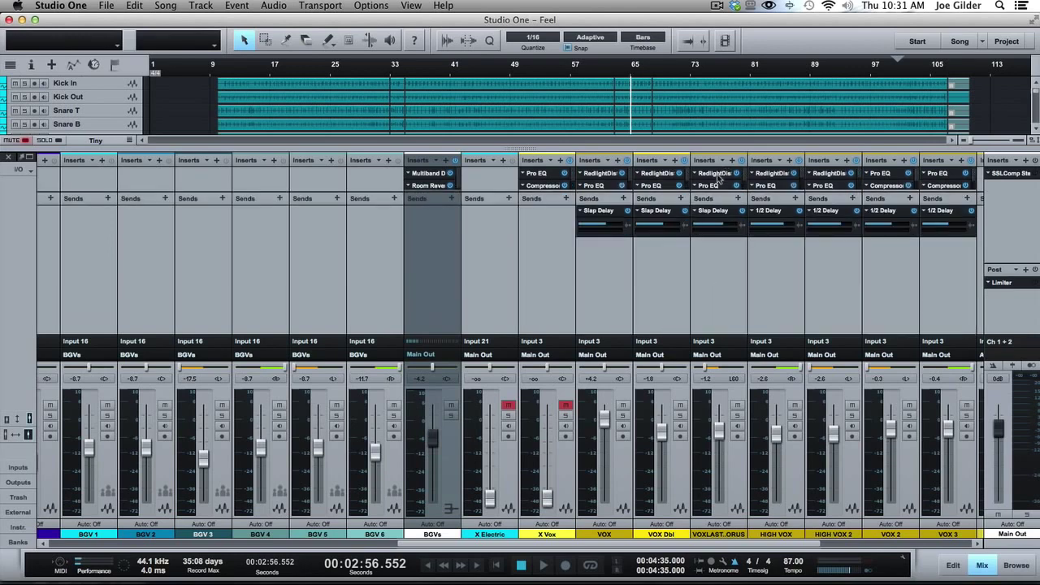
{"action": "scroll", "coordinate": [743, 178], "scroll_direction": "down", "scroll_amount": 1}
{"action": "scroll", "coordinate": [746, 170], "scroll_direction": "up", "scroll_amount": 1}
{"action": "left_click_drag", "start_coordinate": [712, 195], "coordinate": [701, 249]}
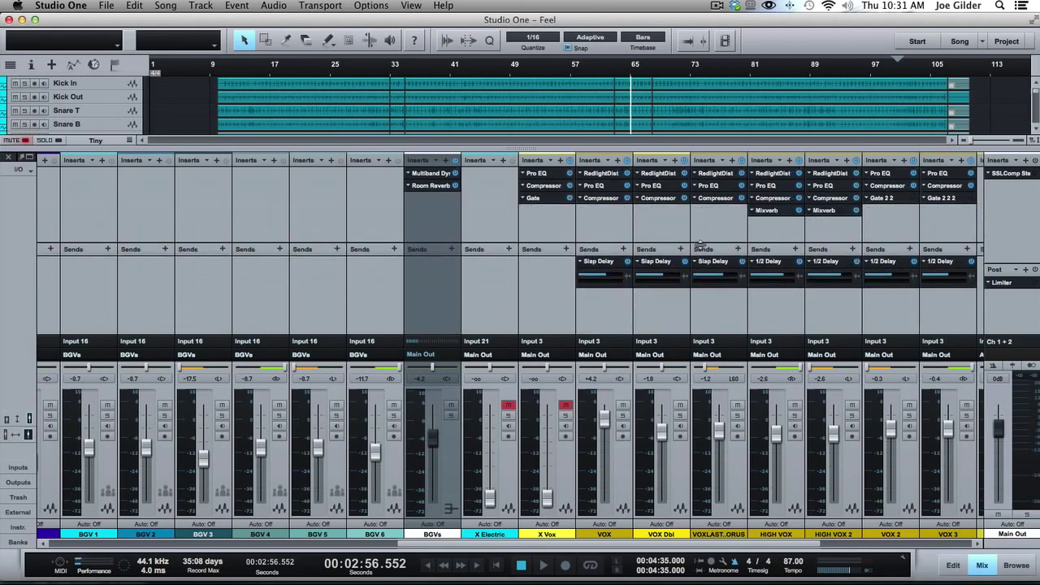
{"action": "mouse_move", "coordinate": [517, 151]}
{"action": "left_mouse_down"}
{"action": "mouse_move", "coordinate": [513, 198]}
{"action": "mouse_move", "coordinate": [517, 152]}
{"action": "left_mouse_up"}
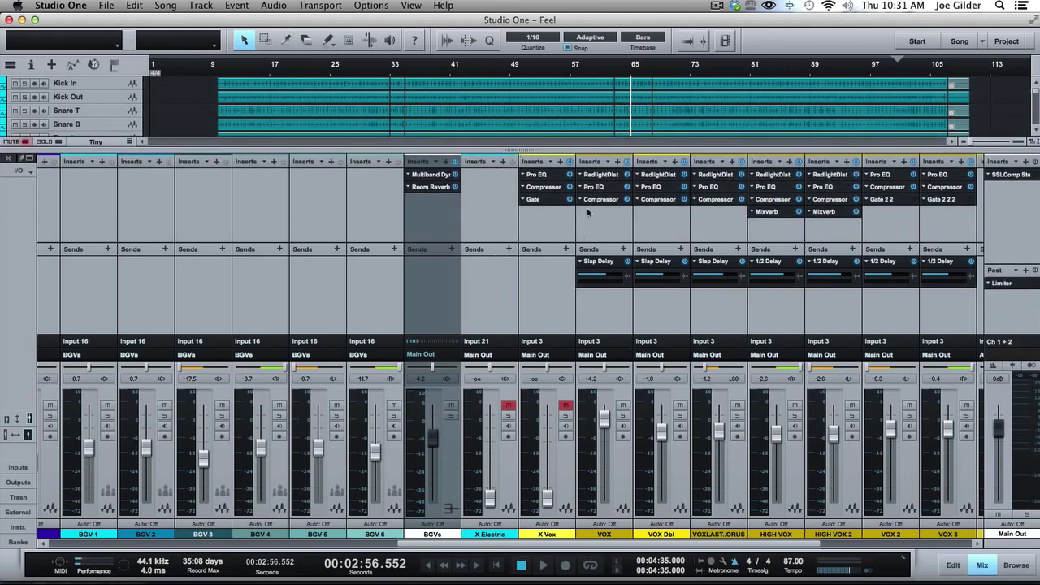
Step: Expand the Pro EQ and Compressor displays on the X Vox channel, with the console at full height
{"action": "left_click", "coordinate": [544, 177]}
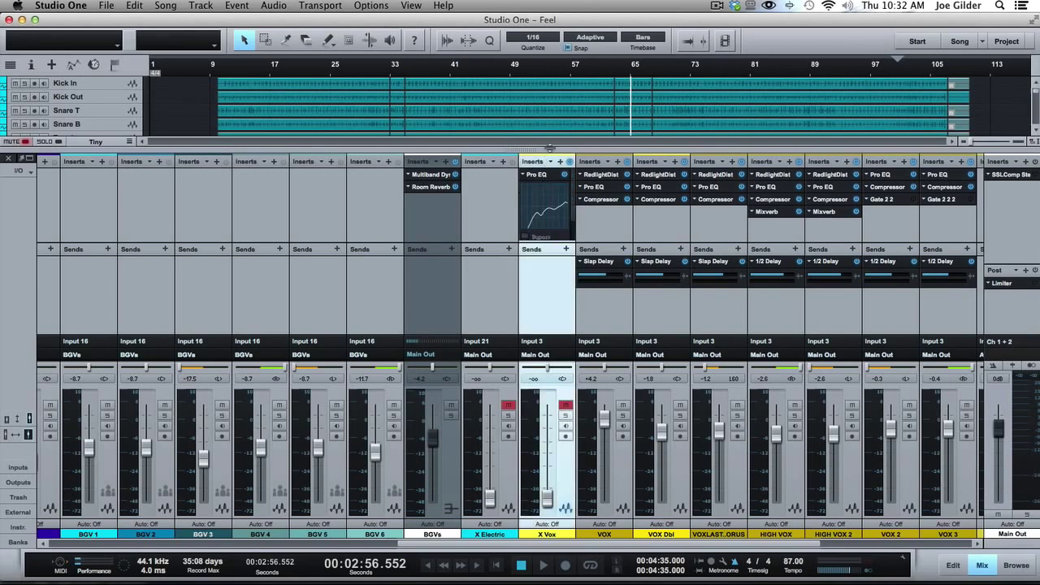
{"action": "double_click", "coordinate": [551, 152]}
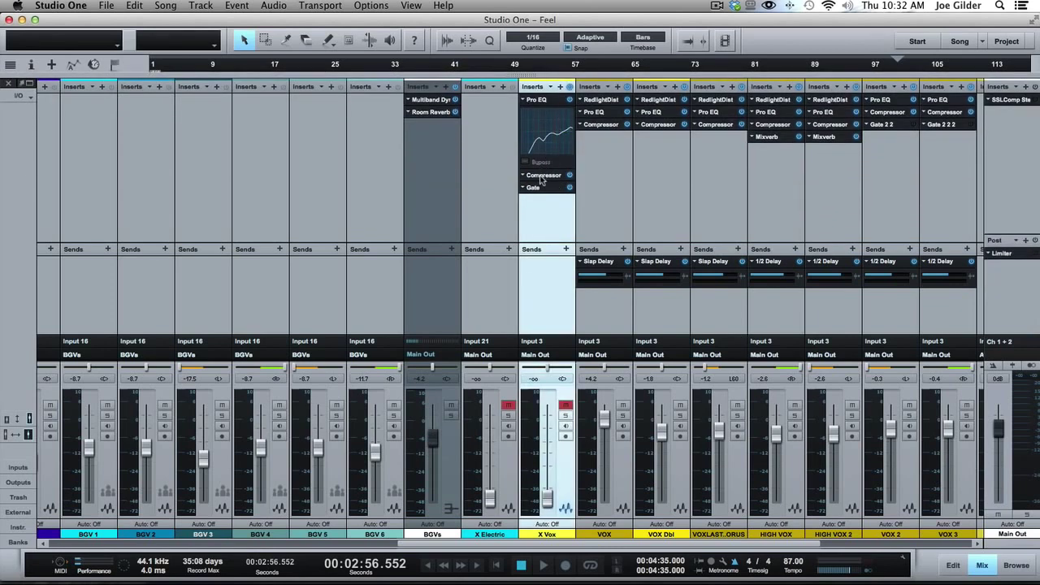
{"action": "left_click", "coordinate": [541, 179]}
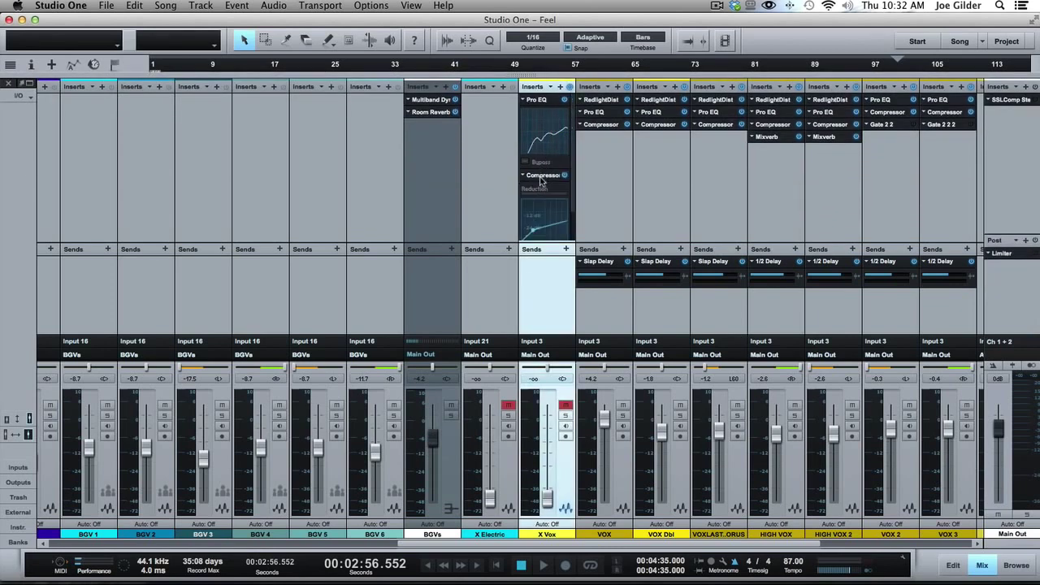
Step: Expand the Pro EQ and Compressor displays on the VOX channel and enlarge the inserts area to fit them
{"action": "left_click", "coordinate": [608, 113]}
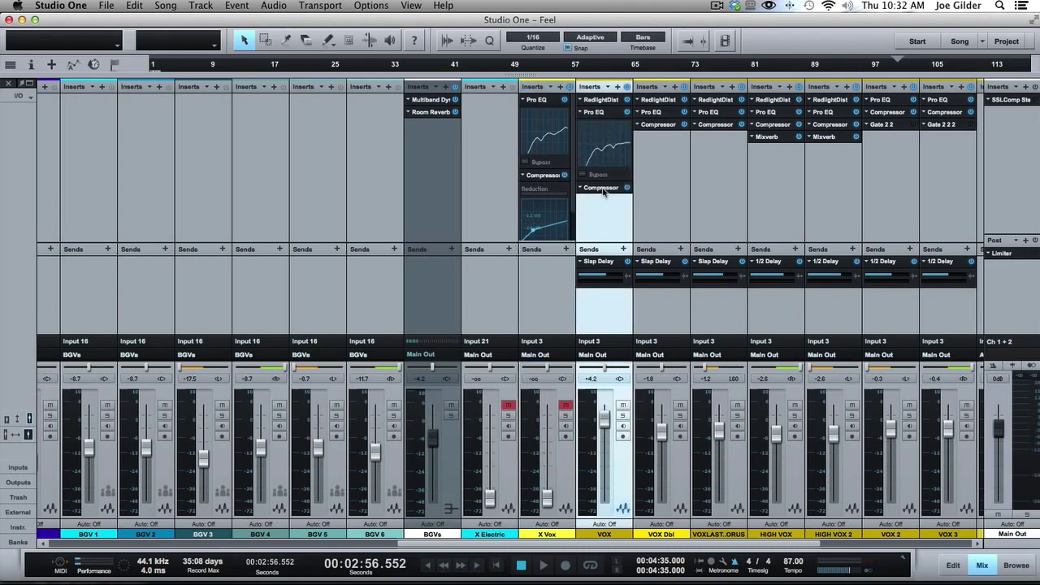
{"action": "left_click", "coordinate": [602, 204]}
{"action": "left_click_drag", "start_coordinate": [602, 243], "coordinate": [602, 291]}
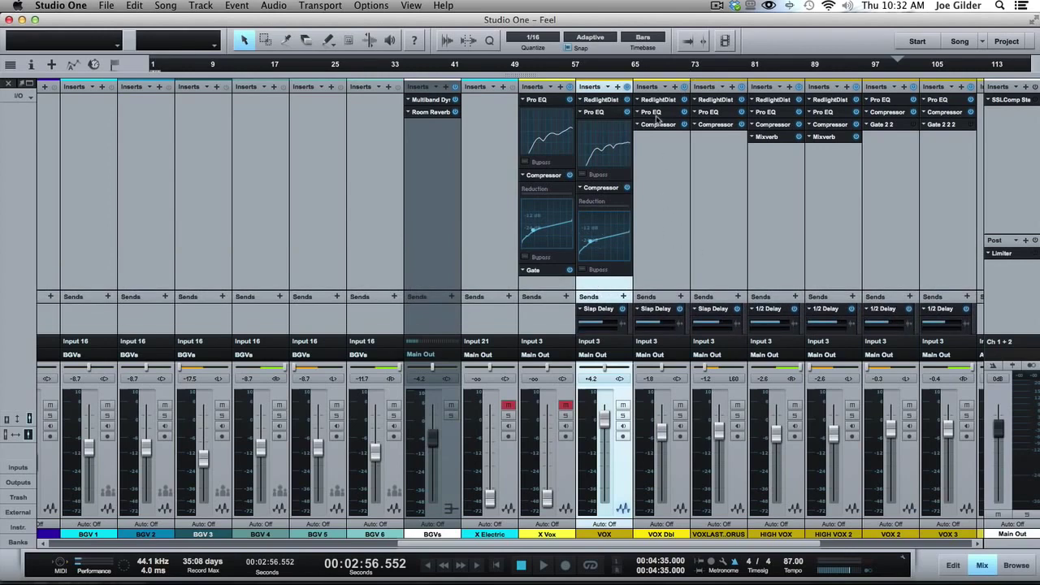
Step: Expand the Pro EQ displays on VOX Dbl, VOX LAST CHORUS, HIGH VOX and HIGH VOX 2, and set HIGH VOX 2's LMF gain to -7.54 dB
{"action": "left_click", "coordinate": [722, 112]}
{"action": "left_click", "coordinate": [774, 114]}
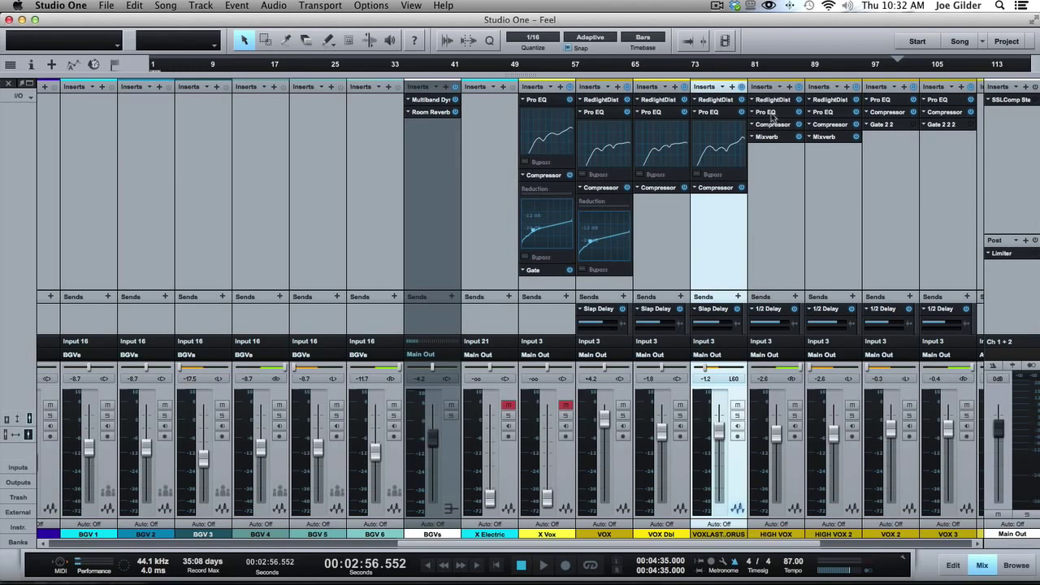
{"action": "left_click", "coordinate": [836, 114]}
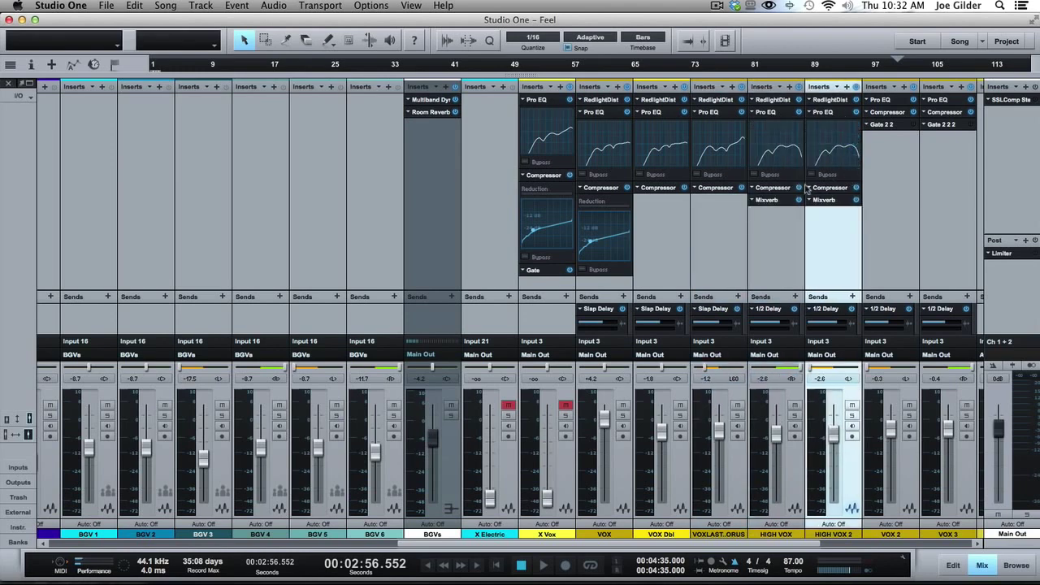
{"action": "mouse_move", "coordinate": [831, 155]}
{"action": "mouse_move", "coordinate": [829, 153]}
{"action": "left_mouse_down"}
{"action": "mouse_move", "coordinate": [832, 144]}
{"action": "mouse_move", "coordinate": [831, 157]}
{"action": "left_mouse_up"}
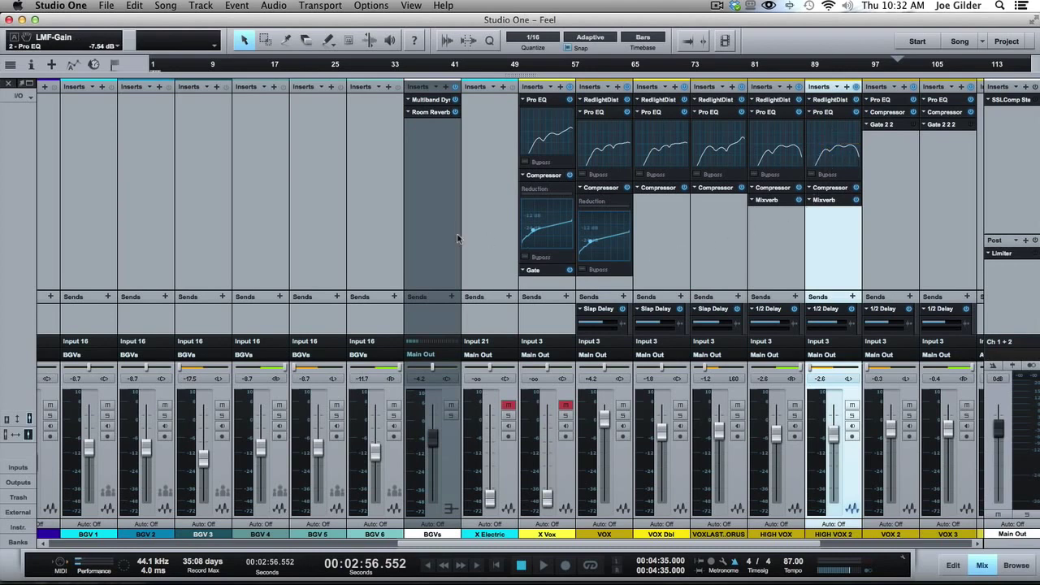
Step: Select the grouped BGV channels and shorten the console until two arrangement tracks show, returning to the drum channels
{"action": "left_click", "coordinate": [345, 272]}
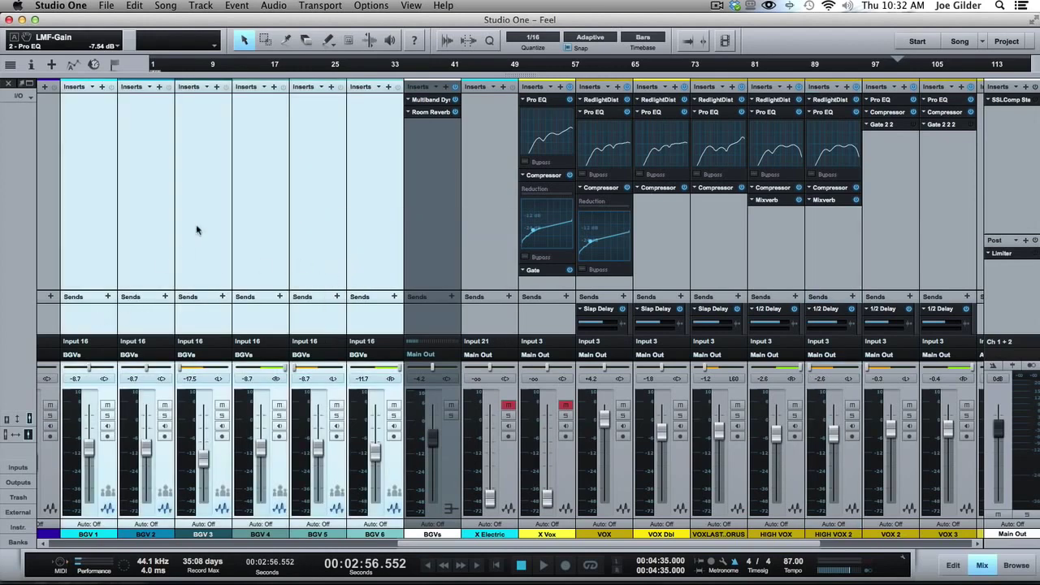
{"action": "left_click_drag", "start_coordinate": [347, 74], "coordinate": [350, 121]}
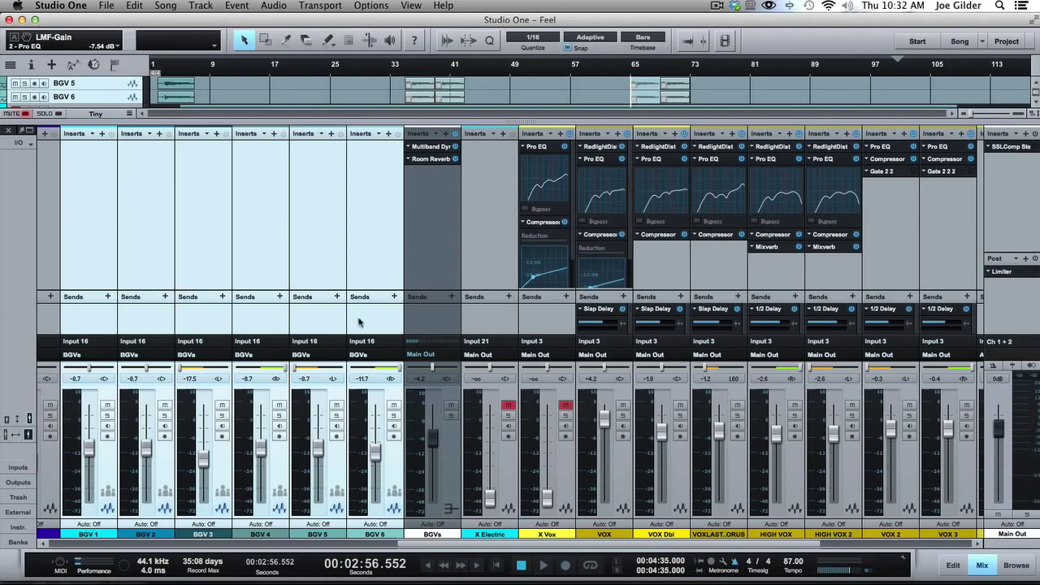
{"action": "scroll", "coordinate": [337, 253], "scroll_direction": "left", "scroll_amount": 10}
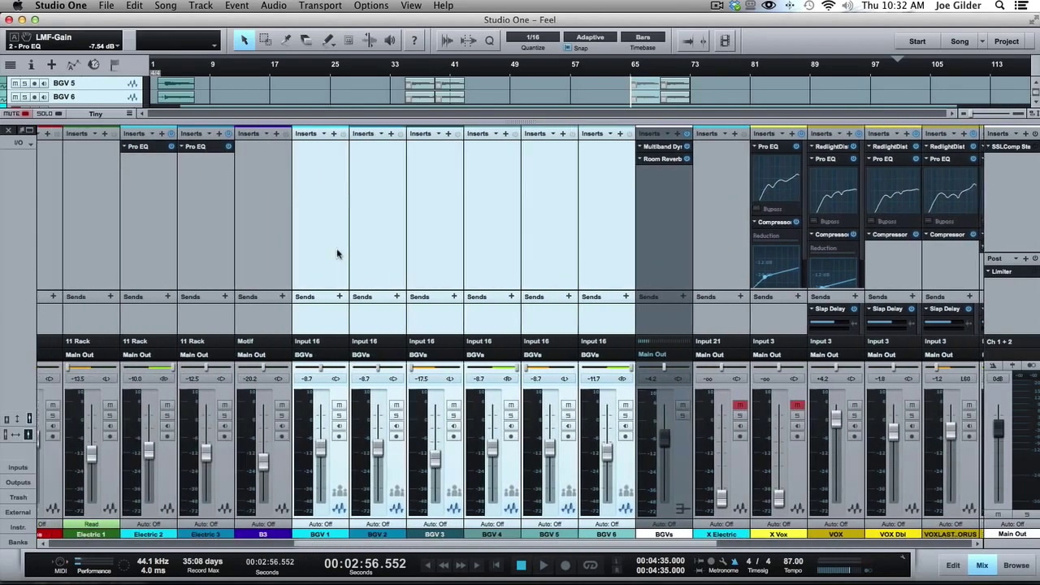
{"action": "scroll", "coordinate": [336, 254], "scroll_direction": "left", "scroll_amount": 6}
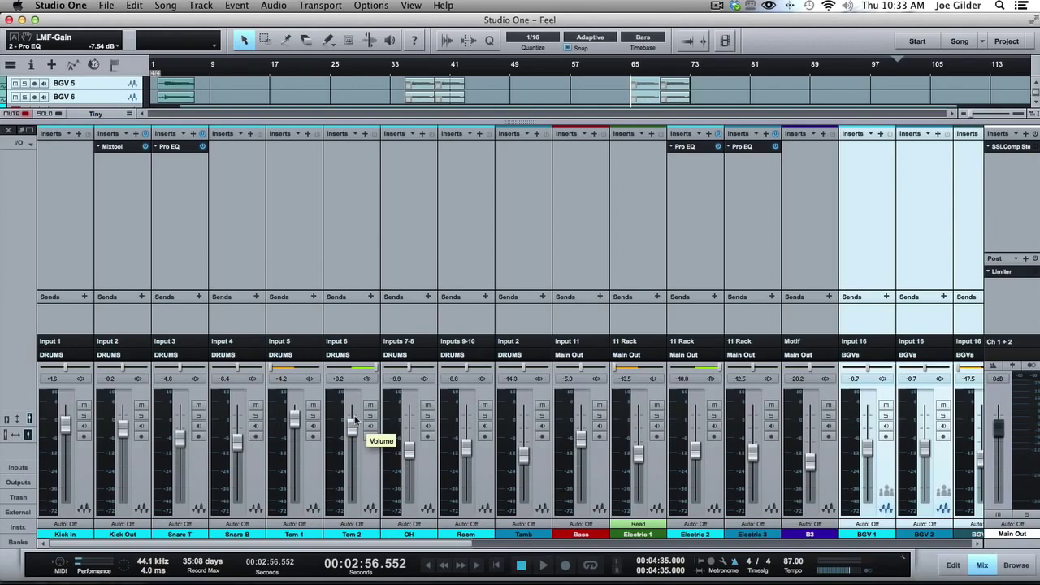
Step: Show all console channels in narrow view, including X Vox, and play the song from near bar 11
{"action": "left_click", "coordinate": [16, 437]}
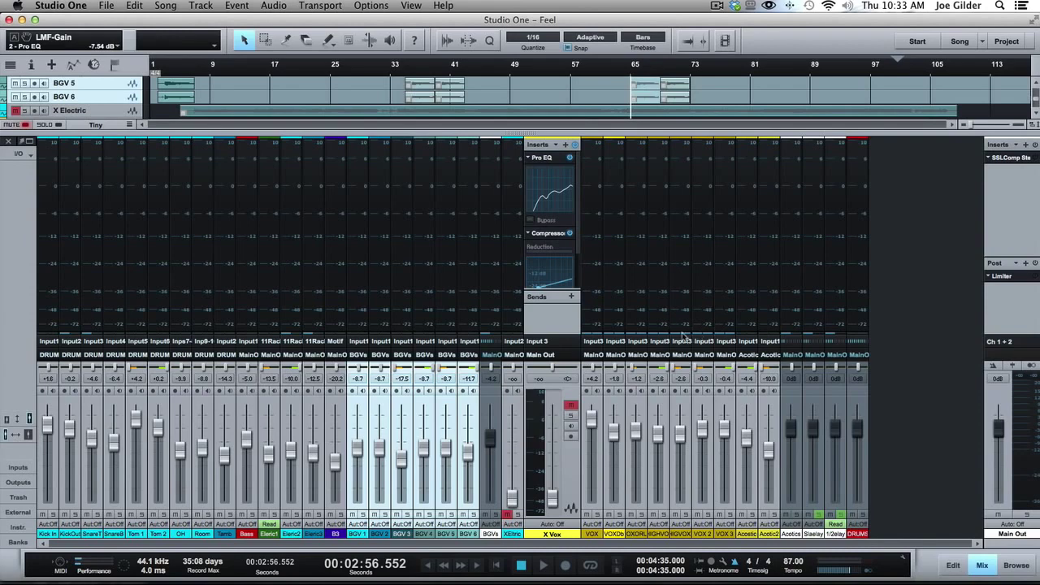
{"action": "left_click", "coordinate": [563, 320]}
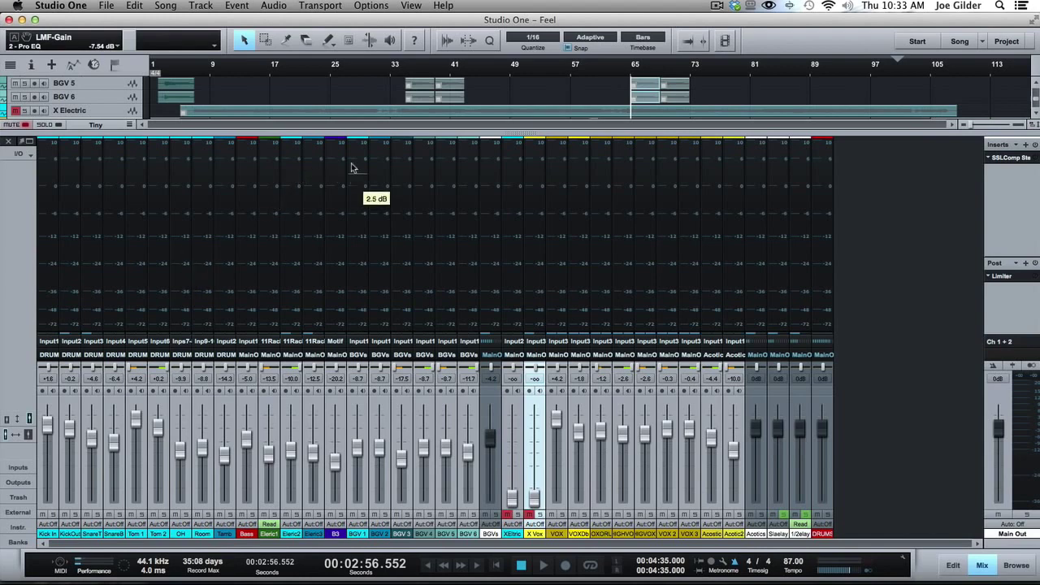
{"action": "left_click", "coordinate": [225, 76]}
{"action": "key", "text": "space"}
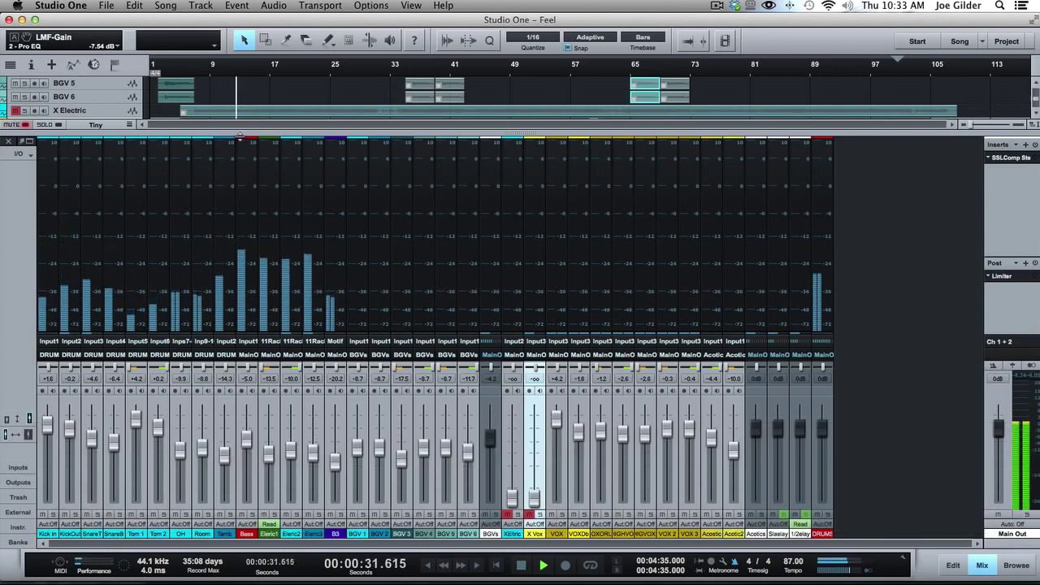
Step: Compare the level meters during playback at different console heights and in wide and narrow channel views
{"action": "left_click_drag", "start_coordinate": [244, 135], "coordinate": [248, 248]}
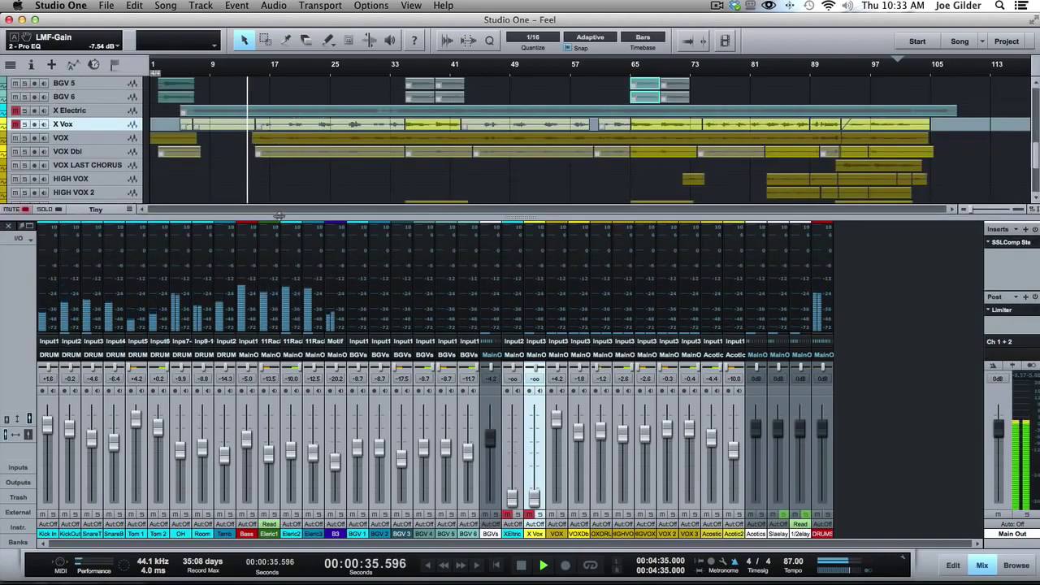
{"action": "left_click_drag", "start_coordinate": [305, 218], "coordinate": [303, 130]}
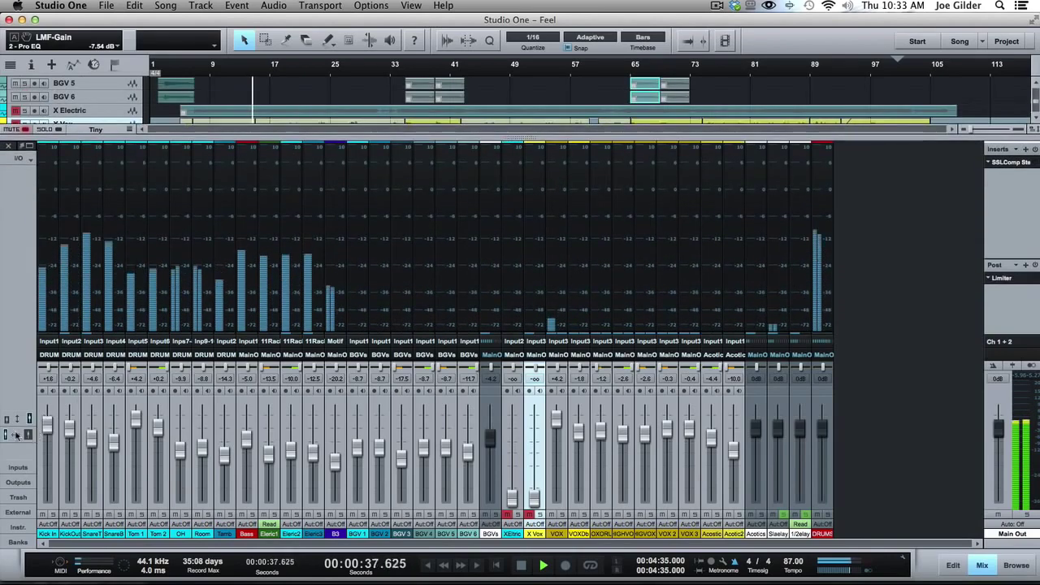
{"action": "left_click", "coordinate": [11, 435]}
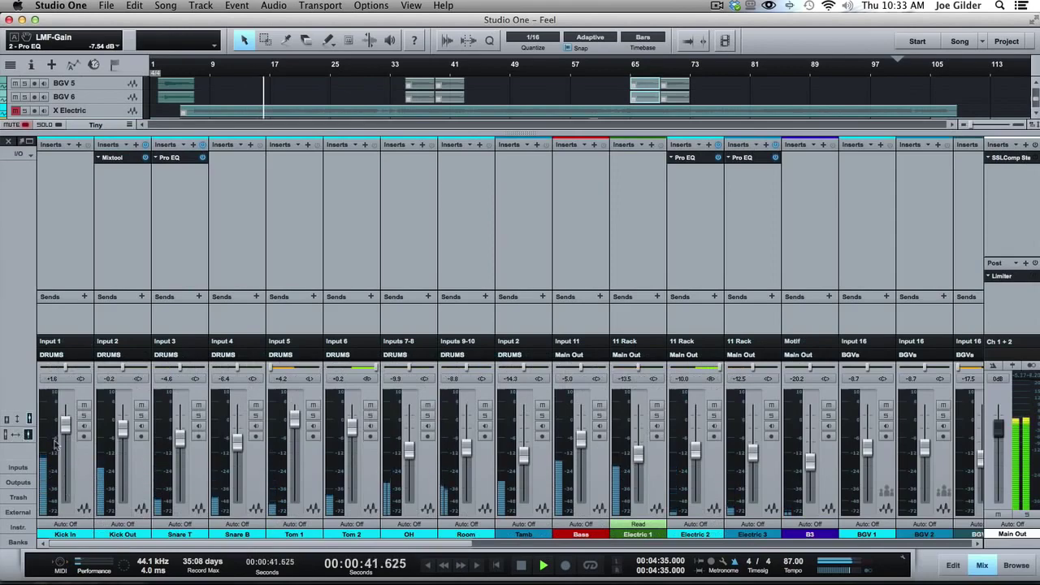
{"action": "left_click", "coordinate": [18, 435]}
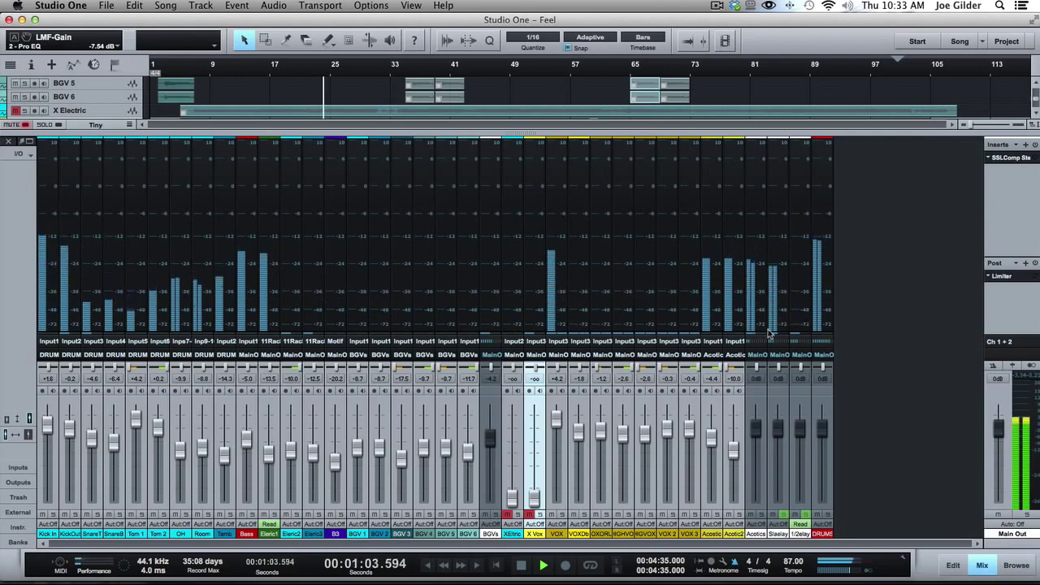
Step: Expand the narrow VOX channel to view its compressor in a taller console, and collapse the channel again
{"action": "left_click", "coordinate": [554, 287]}
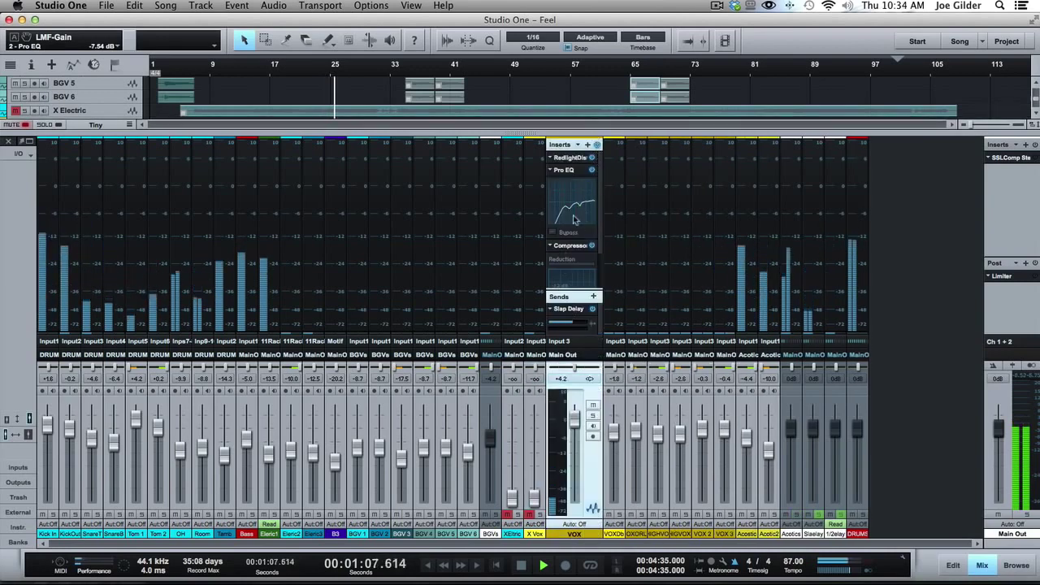
{"action": "left_click_drag", "start_coordinate": [594, 101], "coordinate": [589, 74]}
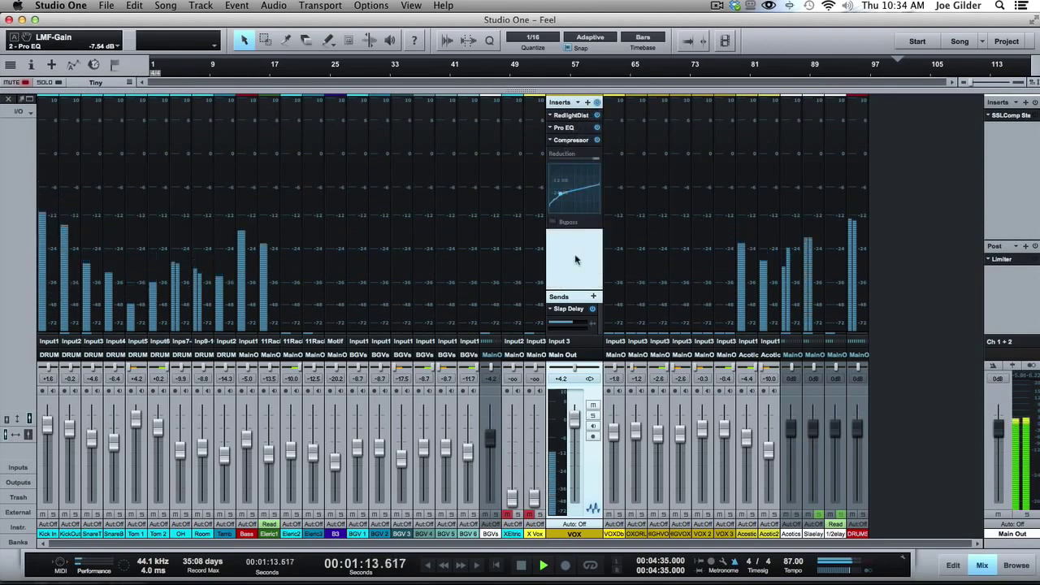
{"action": "key", "text": "alt+e"}
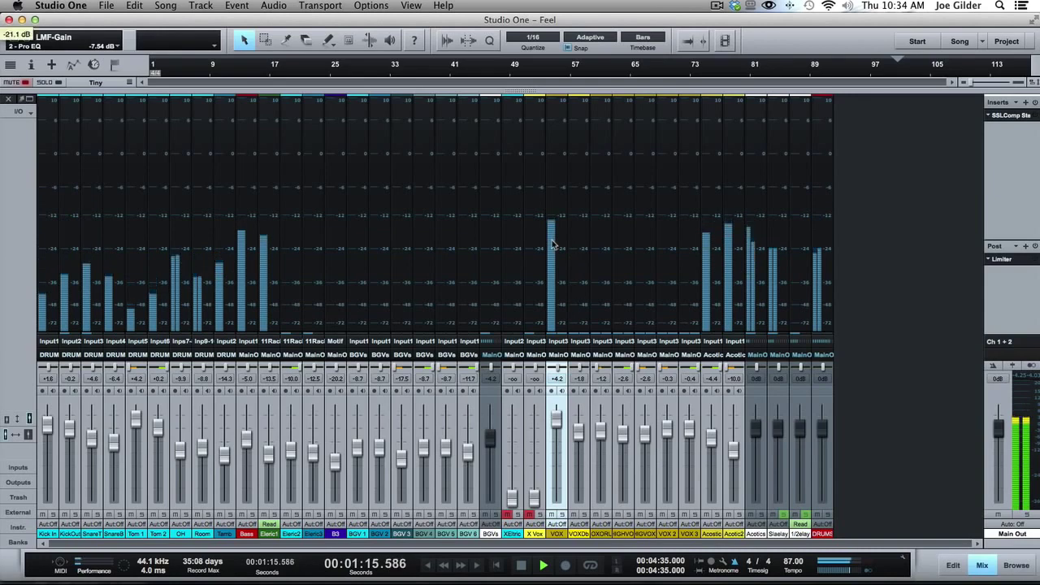
Step: Expand the VOX, VOX Dbl, Acoustic and Acoustic 2 channels individually within the narrow, full-height console
{"action": "key", "text": "alt+e"}
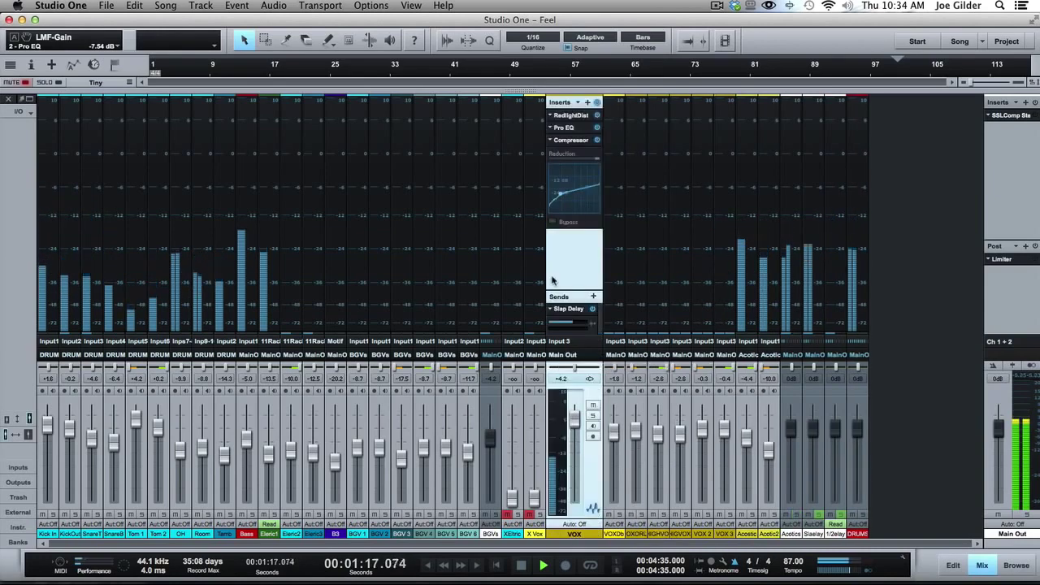
{"action": "left_click", "coordinate": [617, 289]}
{"action": "key", "text": "alt+e"}
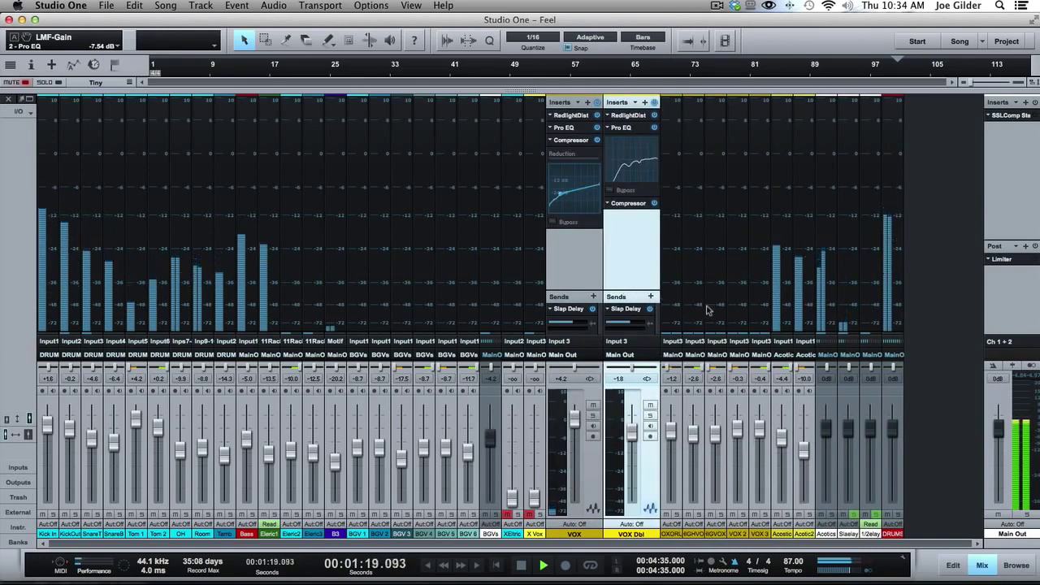
{"action": "left_click", "coordinate": [781, 300]}
{"action": "key", "text": "alt+e"}
{"action": "left_click", "coordinate": [839, 294]}
{"action": "key", "text": "alt+e"}
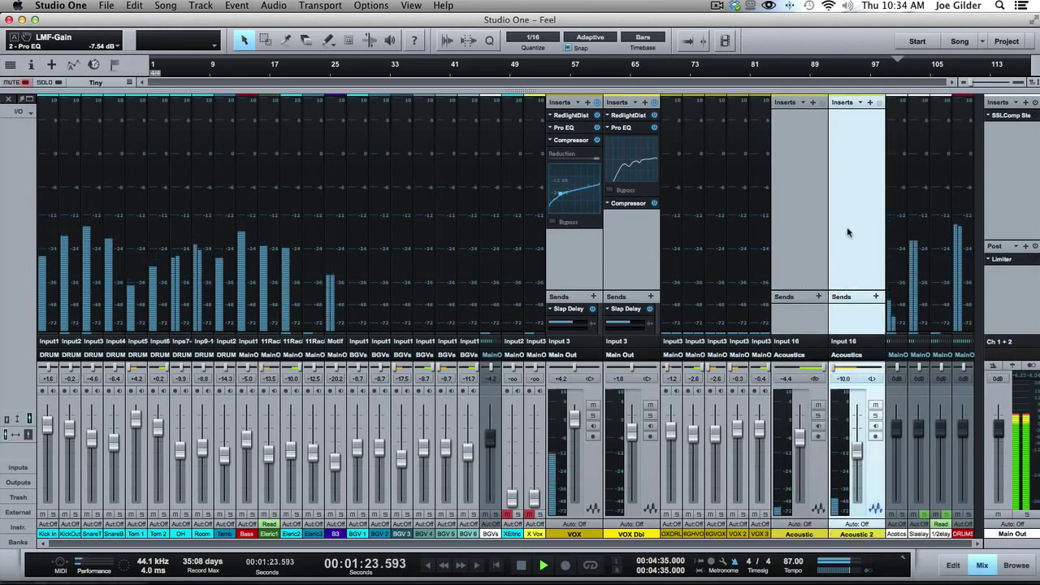
Step: Collapse the Acoustic 2, Acoustic, VOX Dbl and VOX channels back to narrow width
{"action": "key", "text": "alt+e"}
{"action": "left_click", "coordinate": [786, 233]}
{"action": "key", "text": "alt+e"}
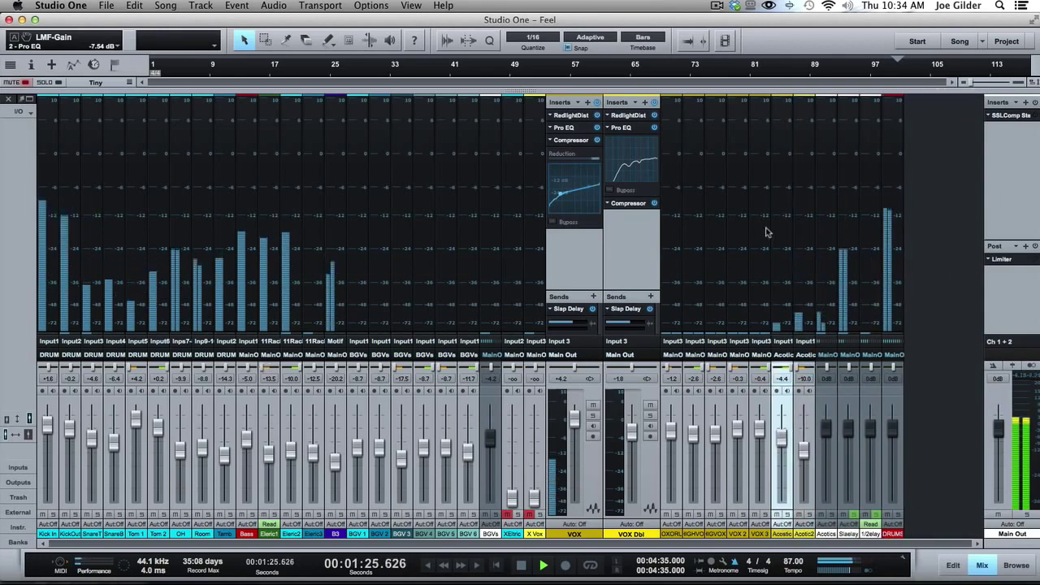
{"action": "left_click", "coordinate": [625, 237]}
{"action": "key", "text": "alt+e"}
{"action": "left_click", "coordinate": [597, 262]}
{"action": "key", "text": "alt+e"}
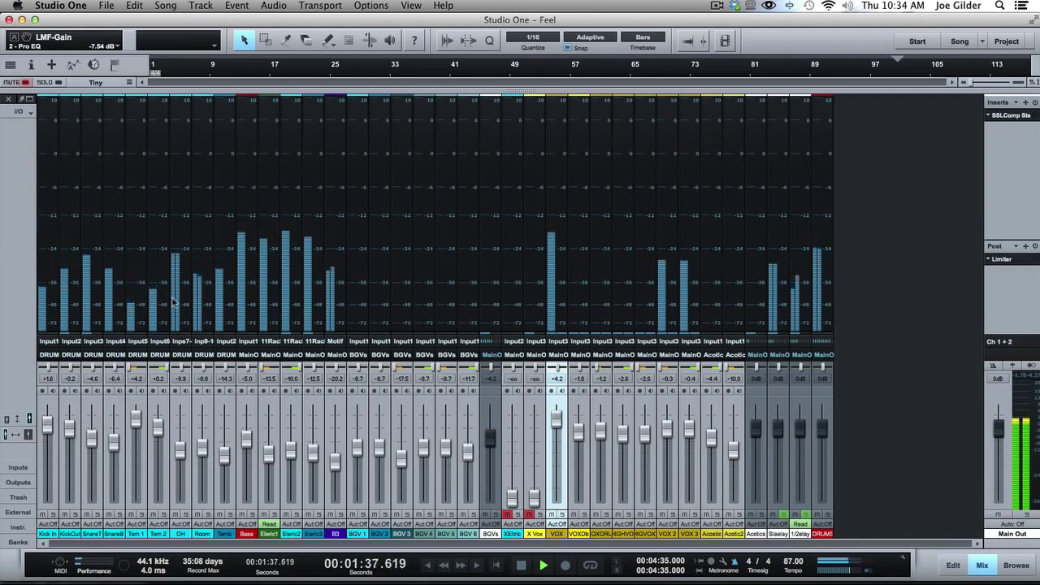
Step: Select the Main Out channel, pull its volume fader down, and reset it to 0 dB
{"action": "mouse_move", "coordinate": [555, 288]}
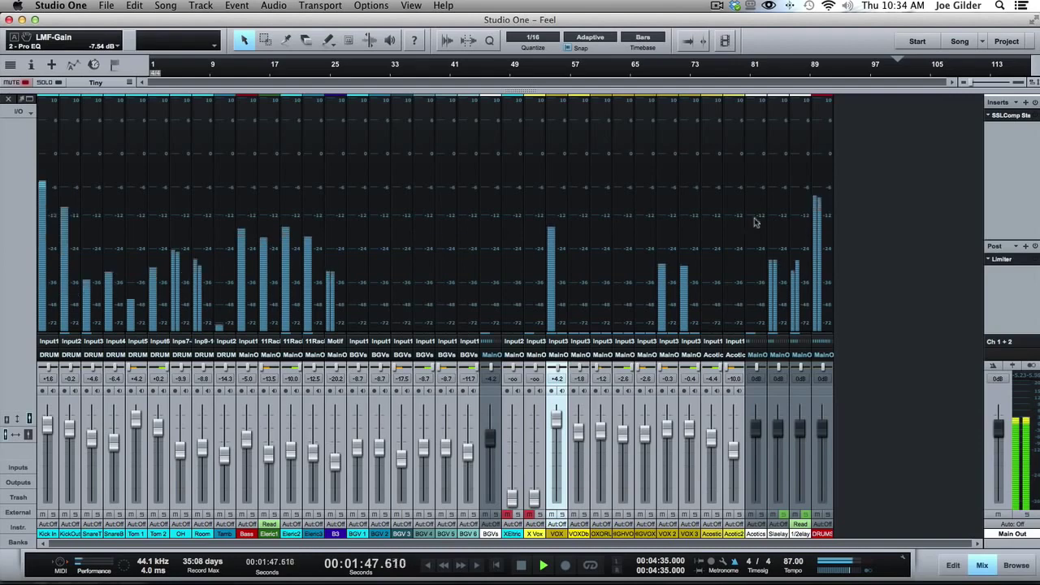
{"action": "left_click", "coordinate": [1023, 302]}
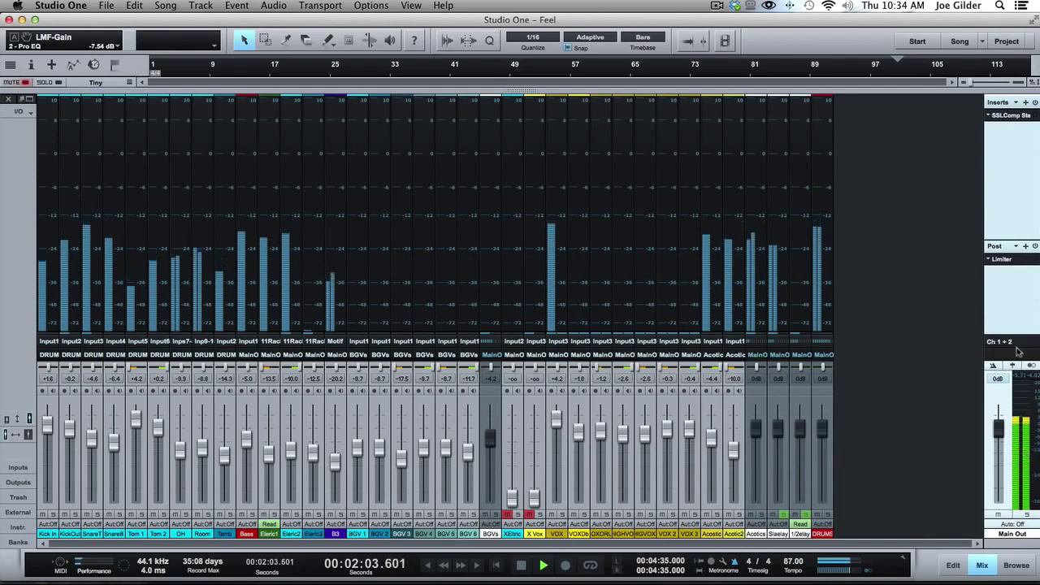
{"action": "left_click_drag", "start_coordinate": [1005, 435], "coordinate": [1006, 509]}
{"action": "left_click", "coordinate": [1006, 509], "text": "super"}
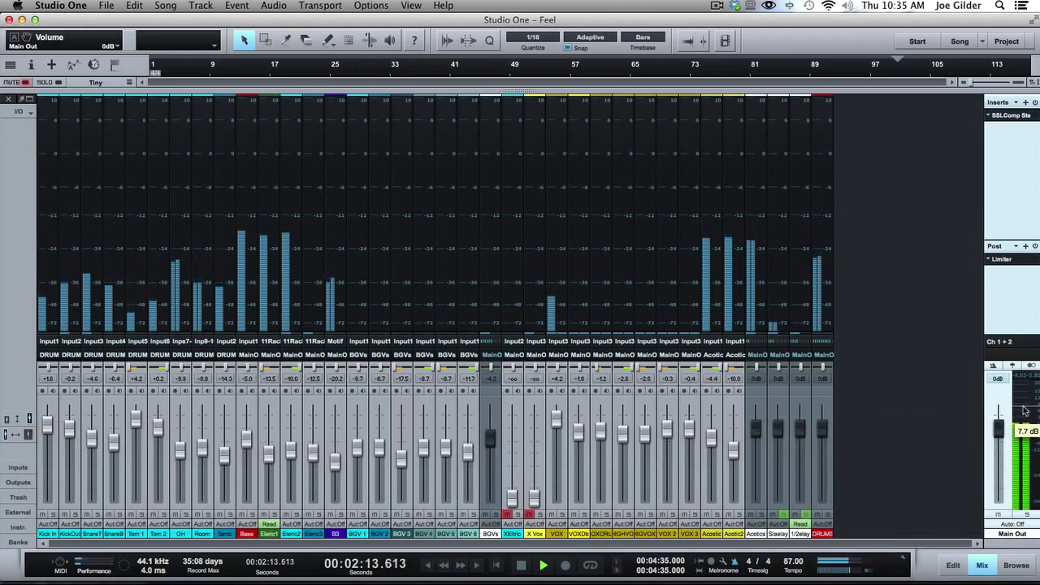
Step: Examine the Main Out channel's level meter and channel mode control up close
{"action": "key", "text": "ctrl"}
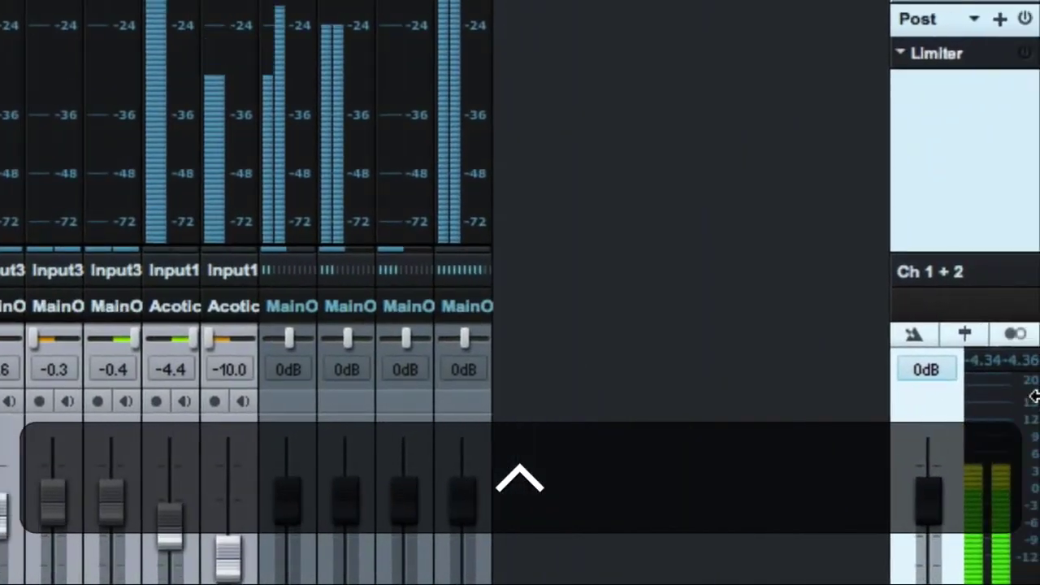
{"action": "left_click", "coordinate": [1012, 334]}
{"action": "left_click", "coordinate": [1012, 334]}
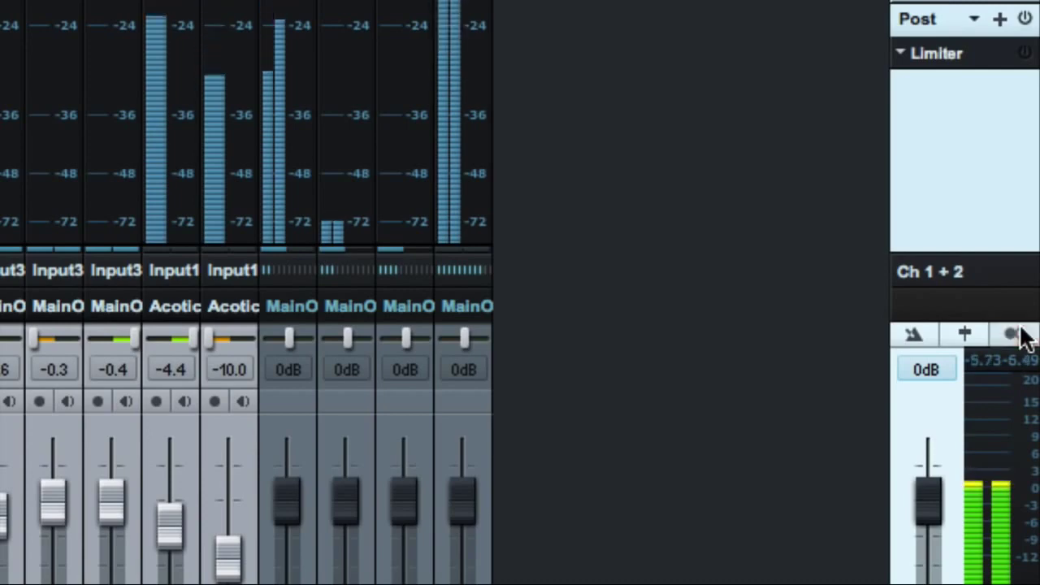
{"action": "key", "text": "ctrl"}
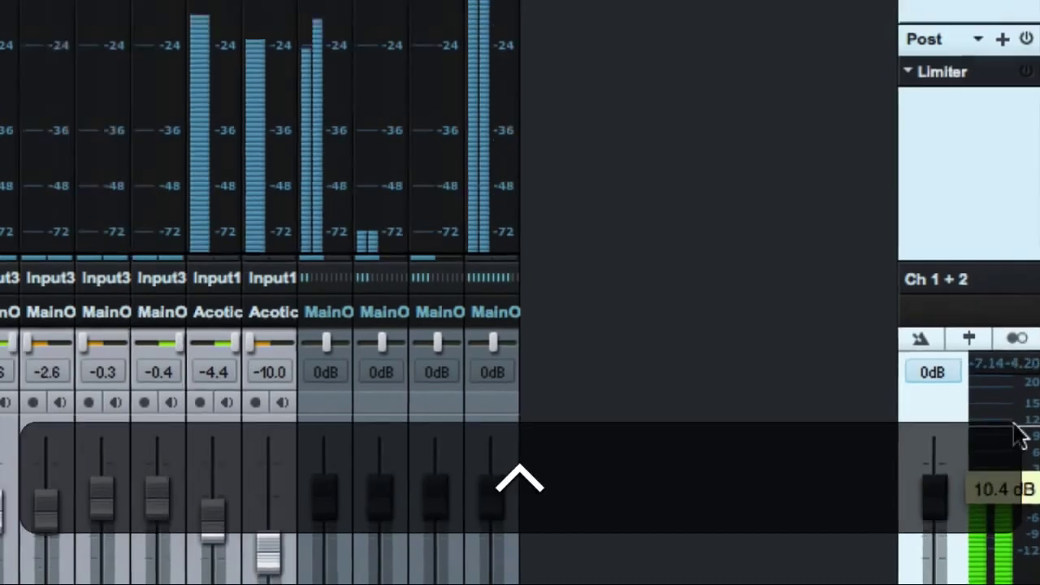
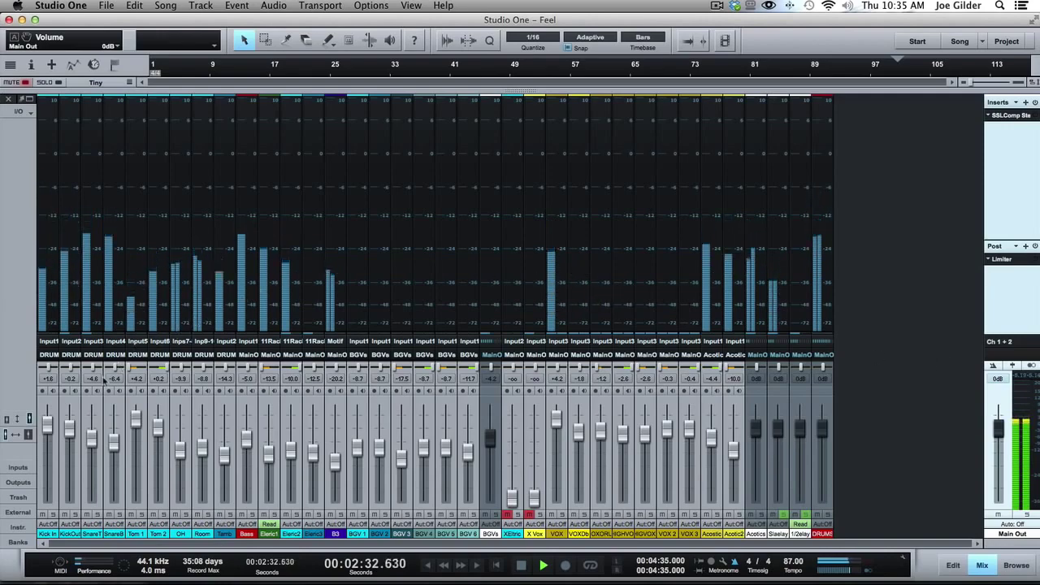
Step: Switch the console to its small height and compare narrow and normal channel widths, ending on normal width
{"action": "left_click", "coordinate": [17, 421]}
{"action": "left_click", "coordinate": [17, 434]}
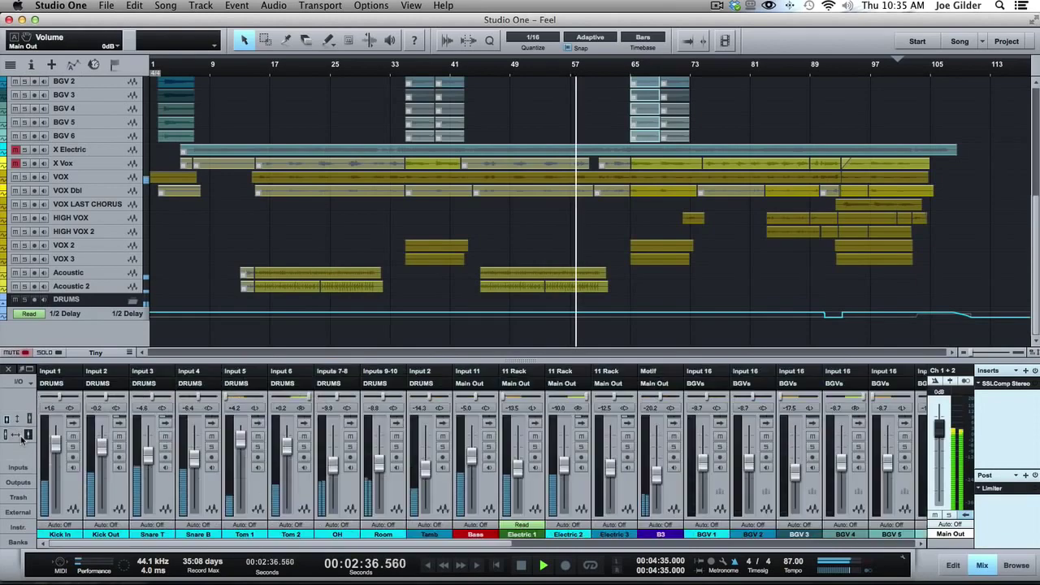
{"action": "left_click", "coordinate": [17, 434]}
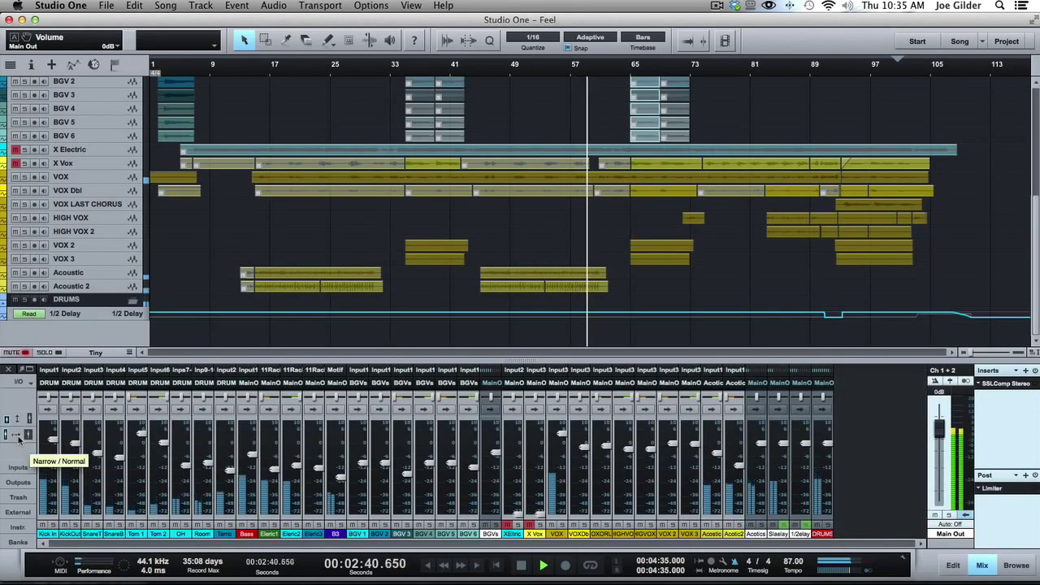
{"action": "left_click", "coordinate": [18, 437]}
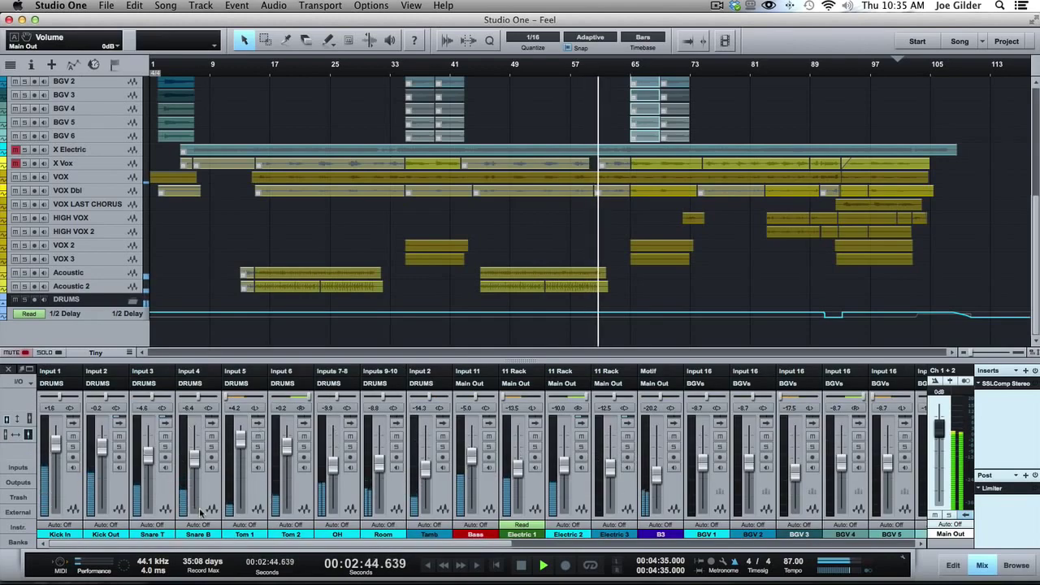
{"action": "left_click", "coordinate": [16, 420]}
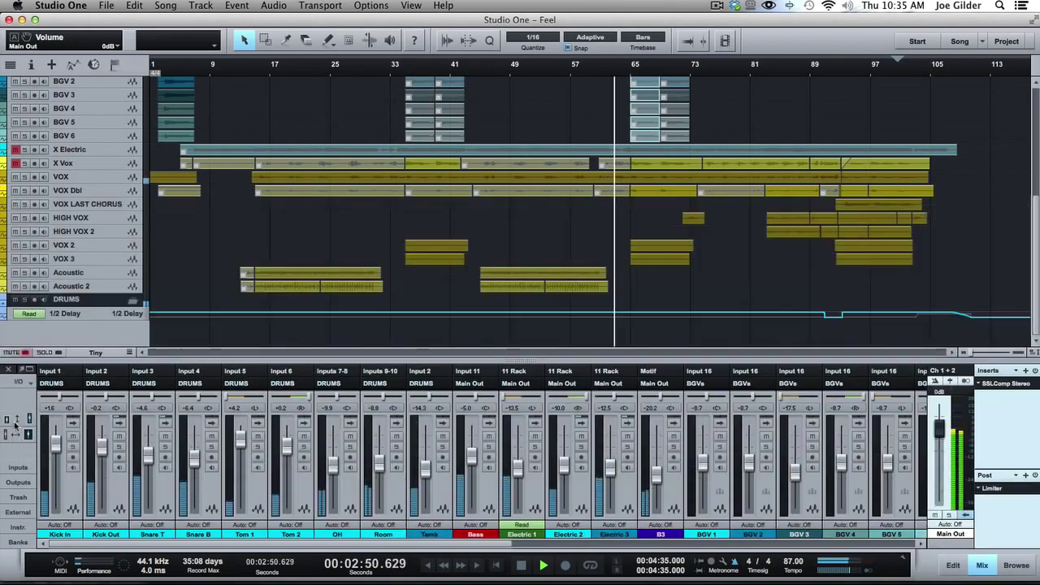
{"action": "left_click", "coordinate": [15, 435]}
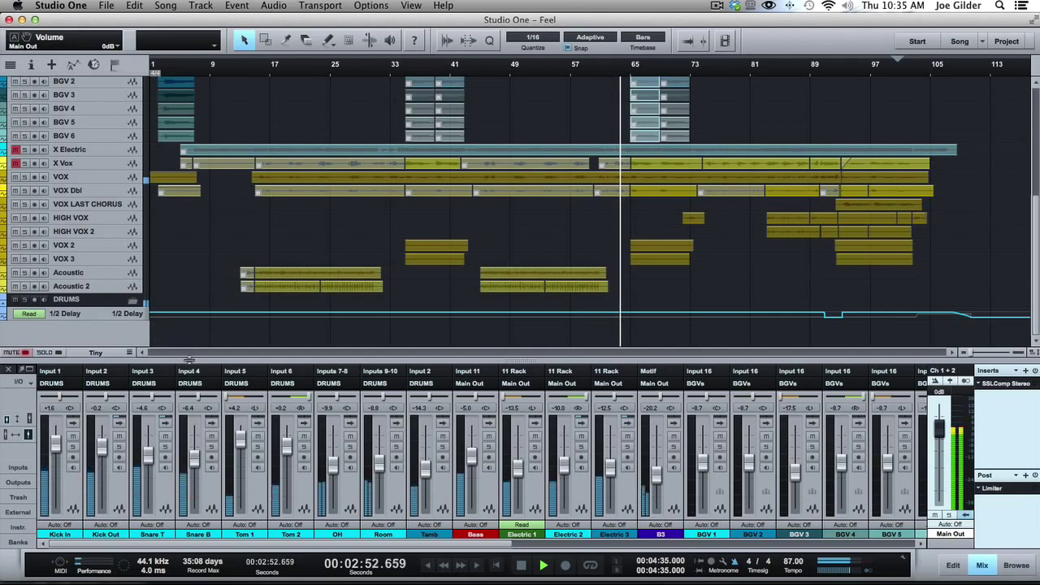
Step: Select the first Tom 1 event, expand the Tom 1 channel to view its inserts and sends, and collapse it again
{"action": "scroll", "coordinate": [299, 234], "scroll_direction": "up", "scroll_amount": 5}
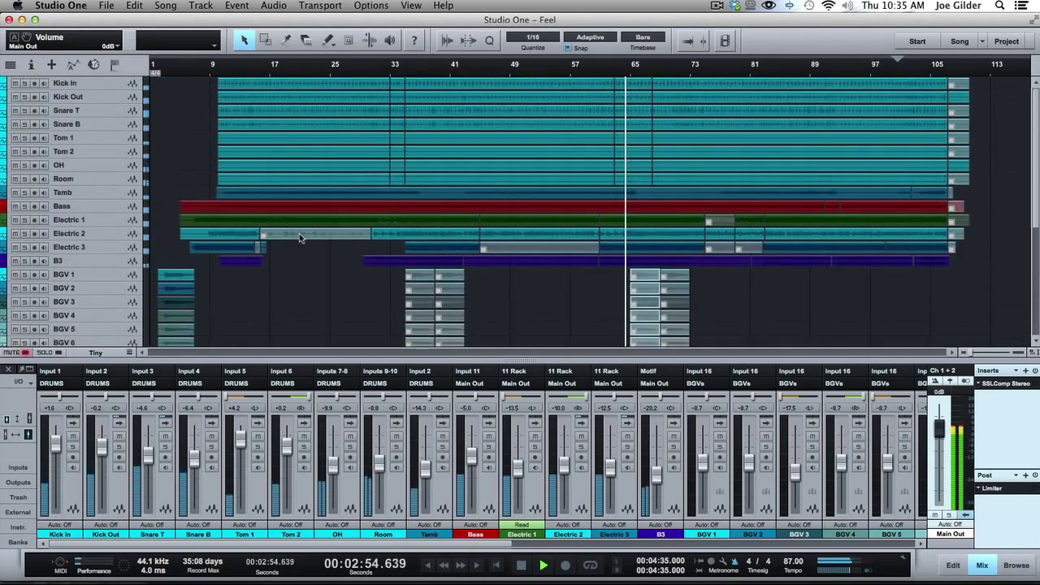
{"action": "left_click", "coordinate": [260, 129]}
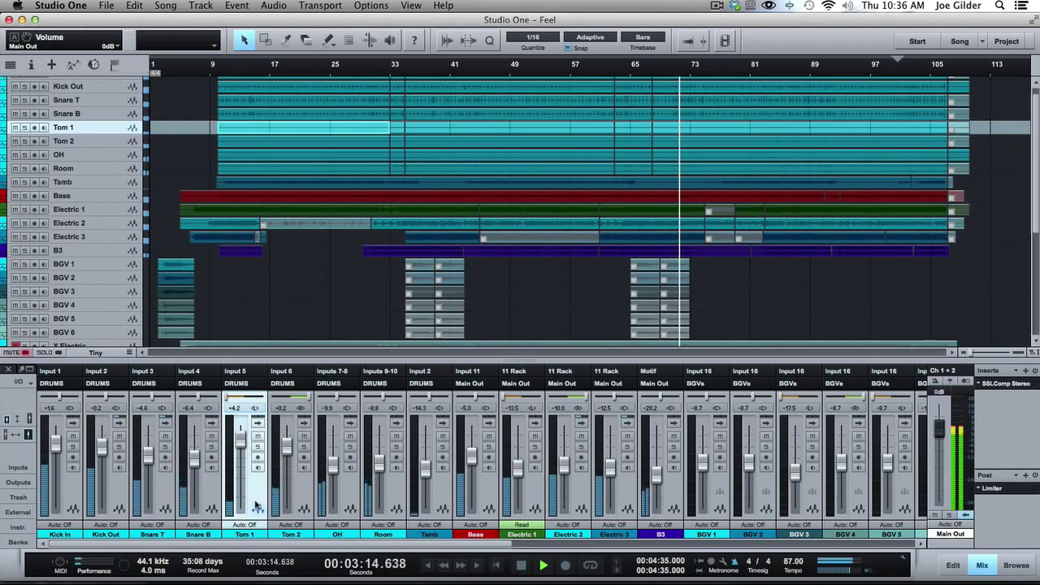
{"action": "key", "text": "ctrl"}
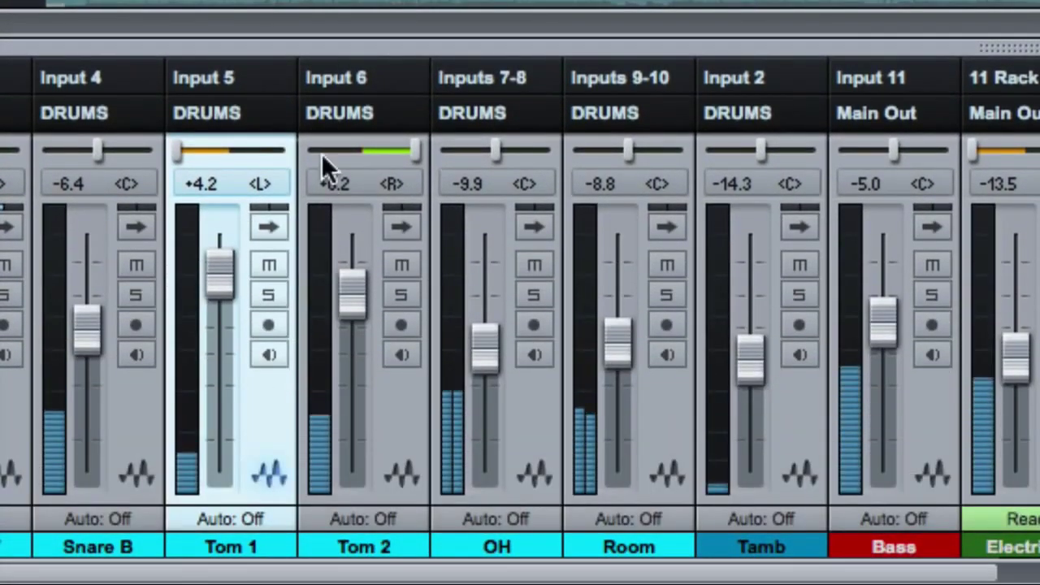
{"action": "left_click", "coordinate": [270, 226]}
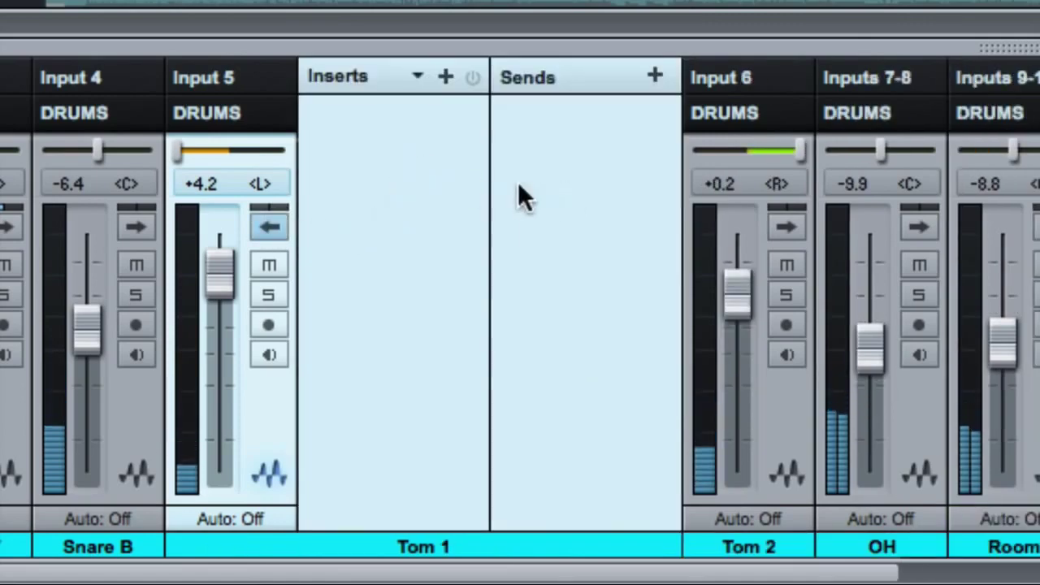
{"action": "left_click", "coordinate": [269, 228]}
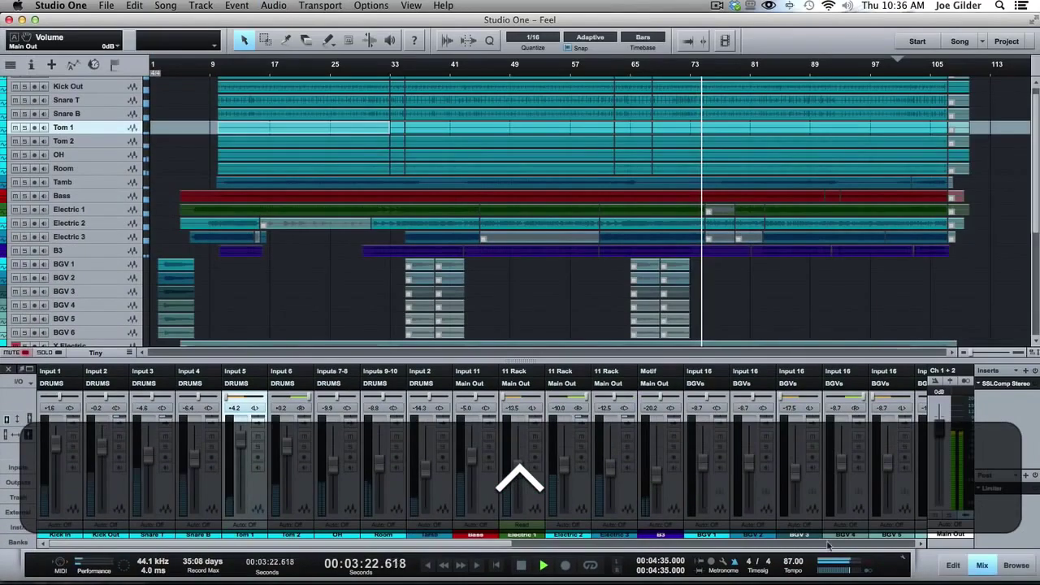
Step: Expand the VOX channel in the small console to view its inserts, compressor and Slap Delay send, and collapse it again
{"action": "scroll", "coordinate": [138, 482], "scroll_direction": "right", "scroll_amount": 10}
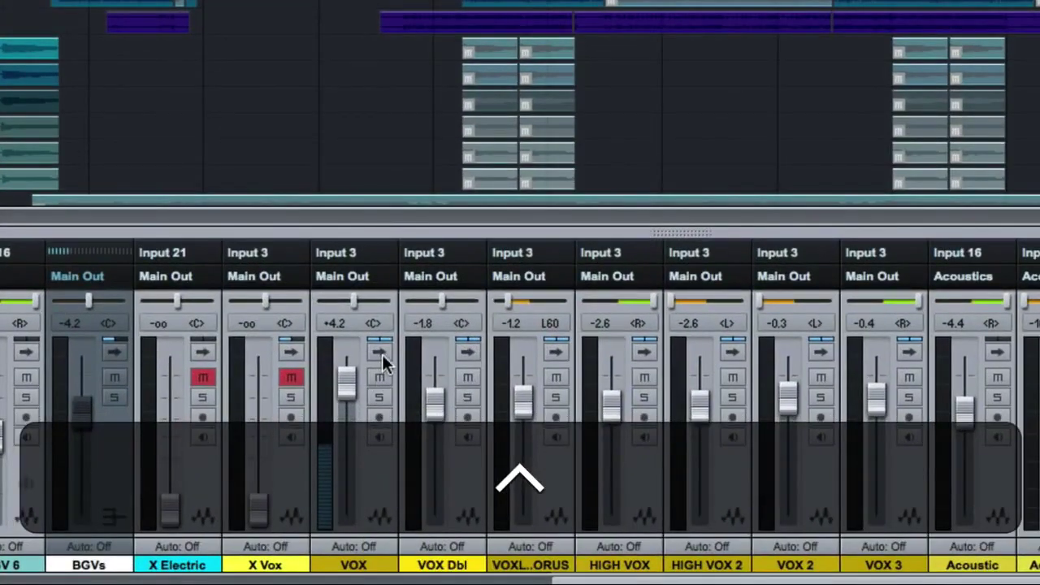
{"action": "left_click", "coordinate": [361, 420]}
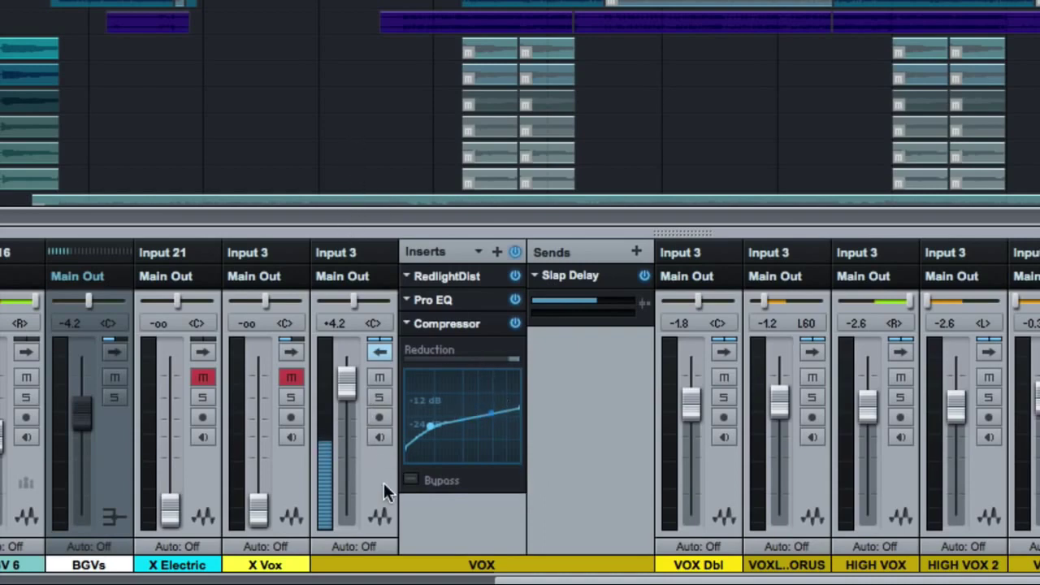
{"action": "left_click", "coordinate": [379, 350]}
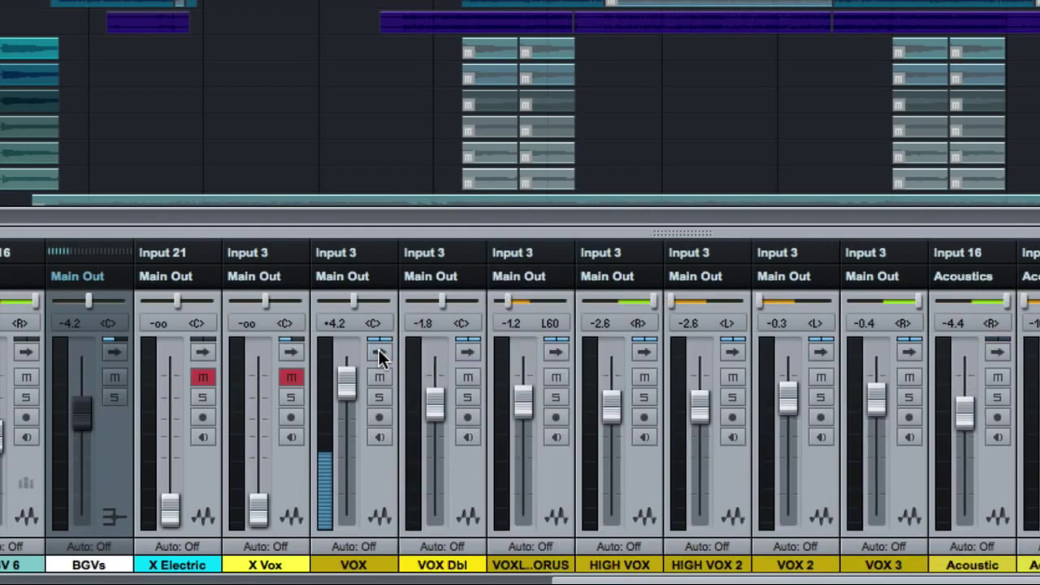
{"action": "left_click", "coordinate": [369, 462]}
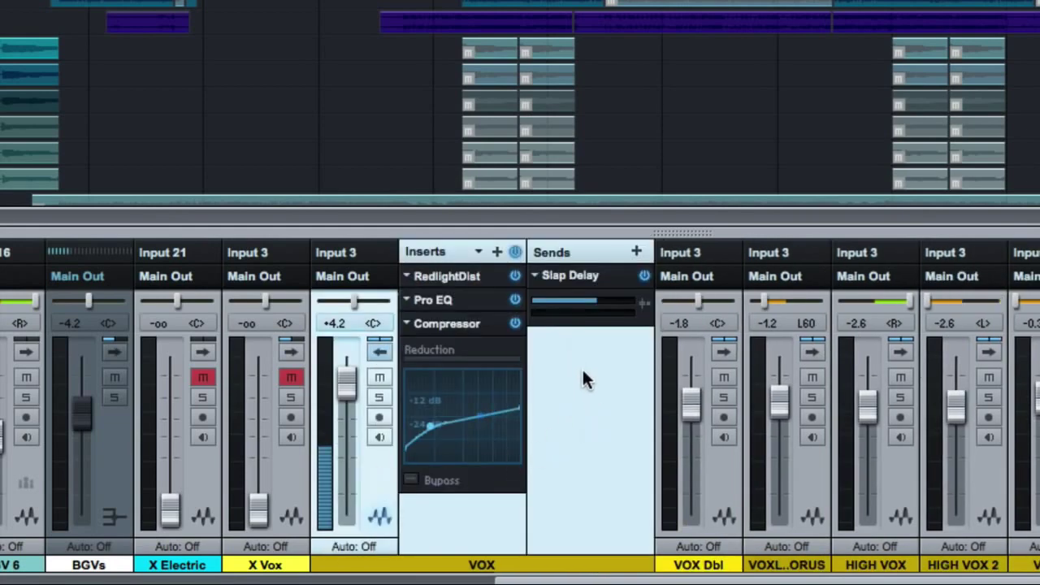
{"action": "left_click", "coordinate": [574, 487]}
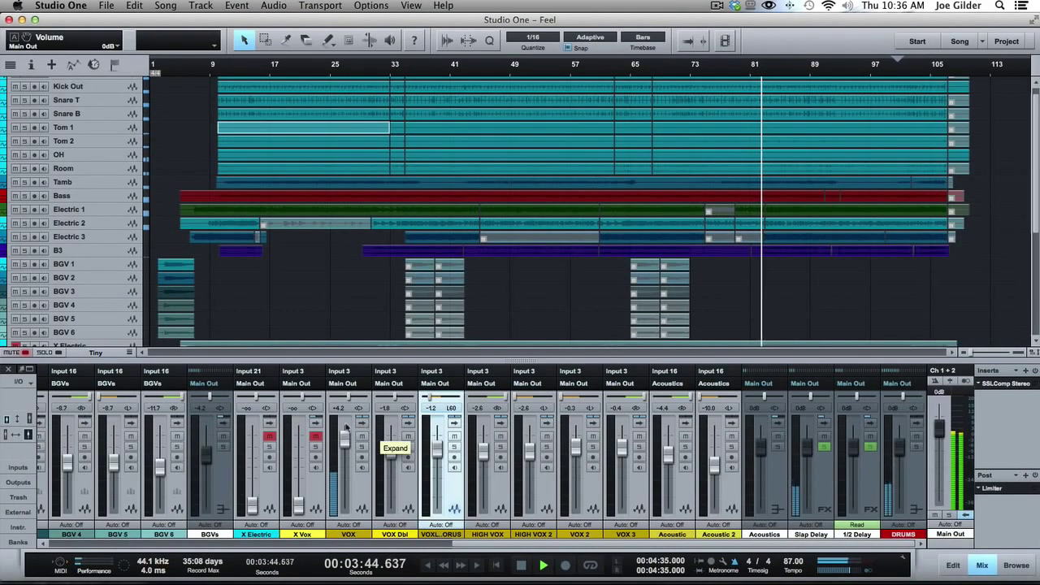
Step: Switch the small console to narrow channels and set the Kick In volume to +1.9 dB
{"action": "left_click", "coordinate": [18, 420]}
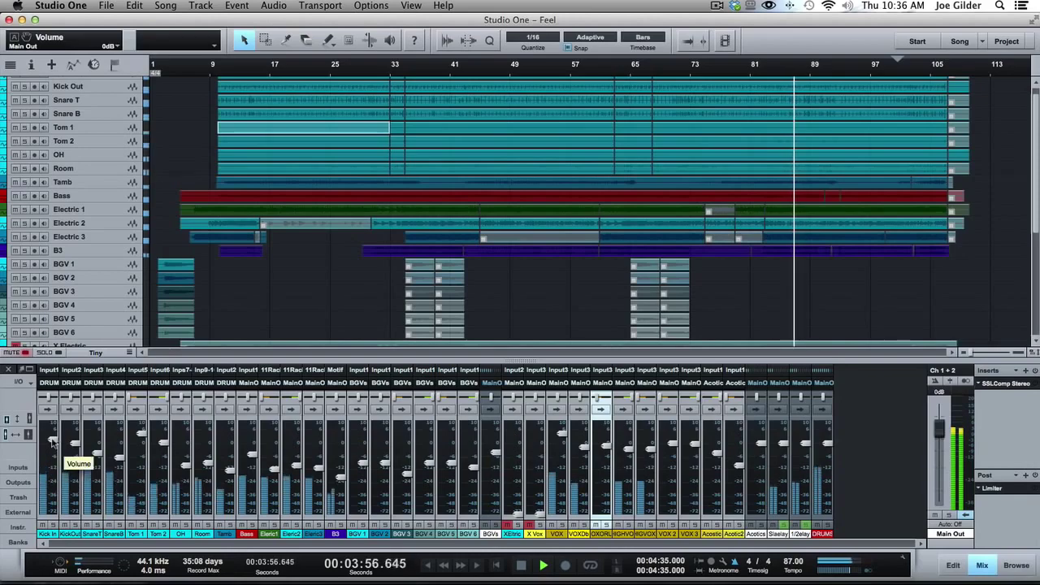
{"action": "left_click_drag", "start_coordinate": [52, 441], "coordinate": [47, 453]}
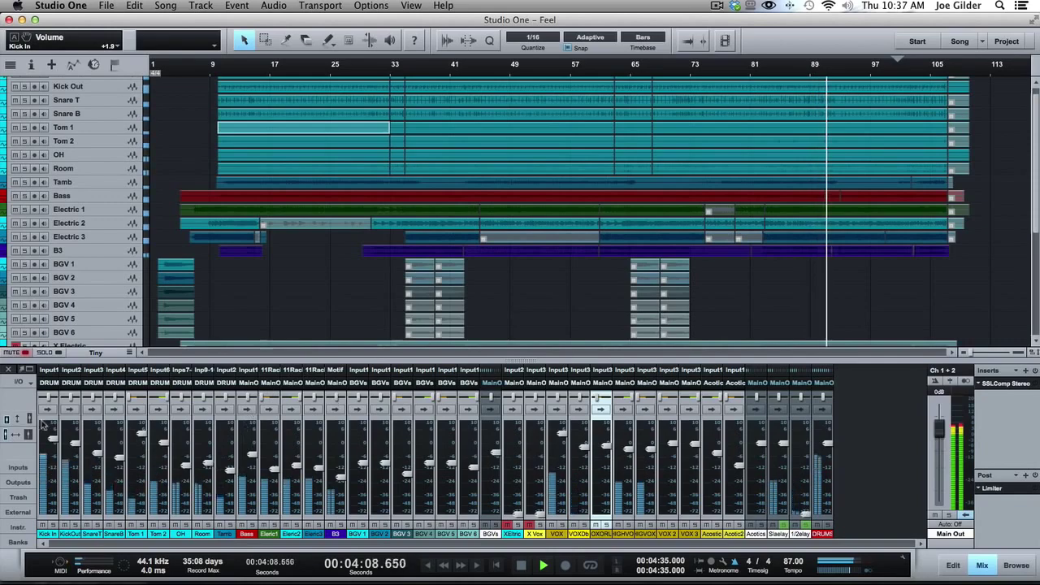
Step: Switch the console to its large height with all channels in narrow view
{"action": "left_click", "coordinate": [16, 419]}
{"action": "left_click", "coordinate": [17, 435]}
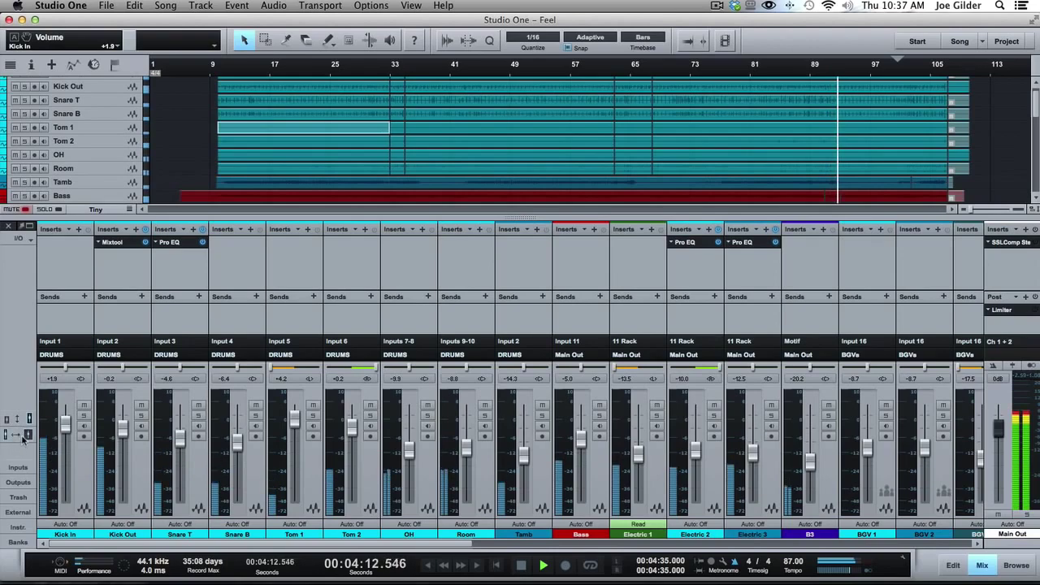
{"action": "left_click", "coordinate": [29, 435]}
Step: Try expanding individual BGV channels, including BGV 1, in the large console and collapse them back to narrow width
{"action": "double_click", "coordinate": [364, 304]}
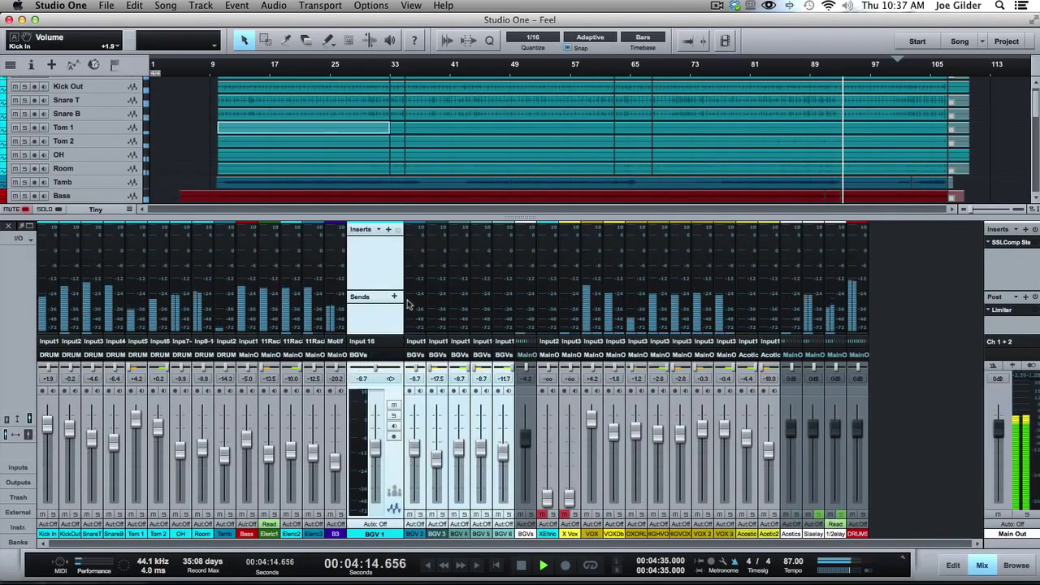
{"action": "double_click", "coordinate": [408, 304]}
{"action": "double_click", "coordinate": [411, 263]}
{"action": "double_click", "coordinate": [371, 262]}
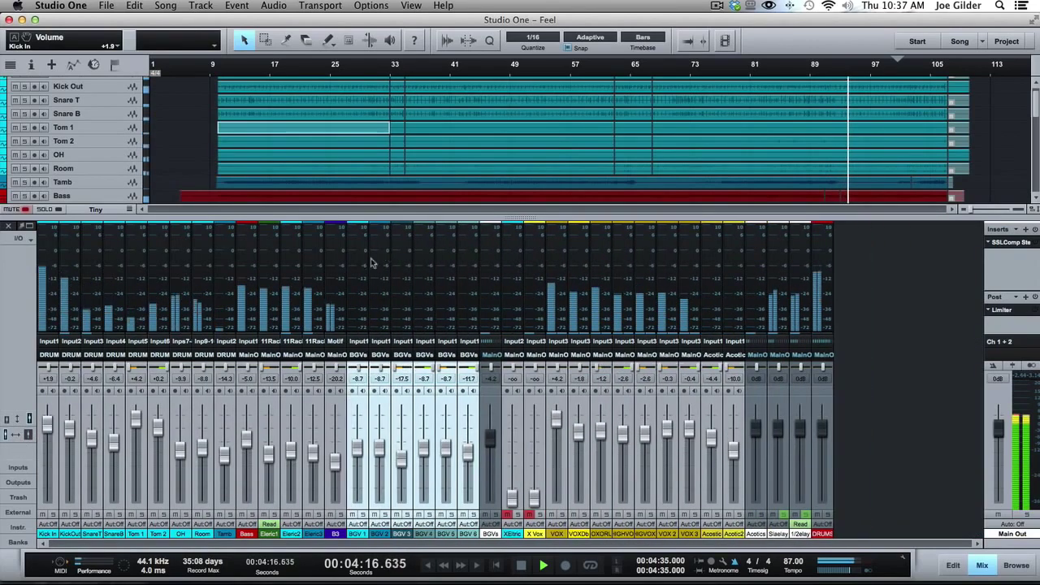
Step: Expand the Acoustics, Slap Delay, 1/2 Delay and DRUMS channels in the narrow console, and select the BGVs bus
{"action": "double_click", "coordinate": [764, 309]}
{"action": "double_click", "coordinate": [815, 310]}
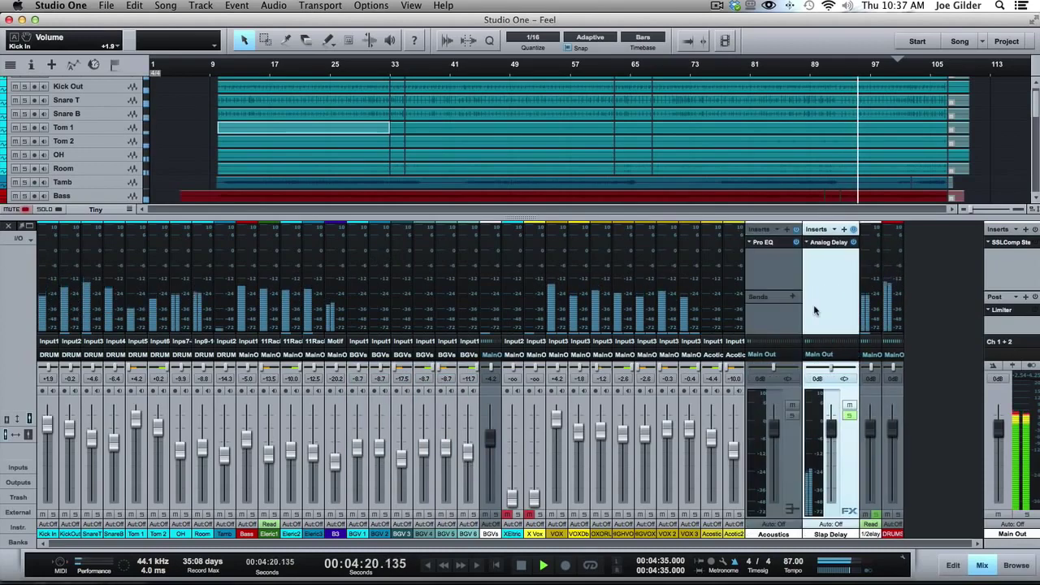
{"action": "double_click", "coordinate": [878, 305]}
{"action": "double_click", "coordinate": [924, 305]}
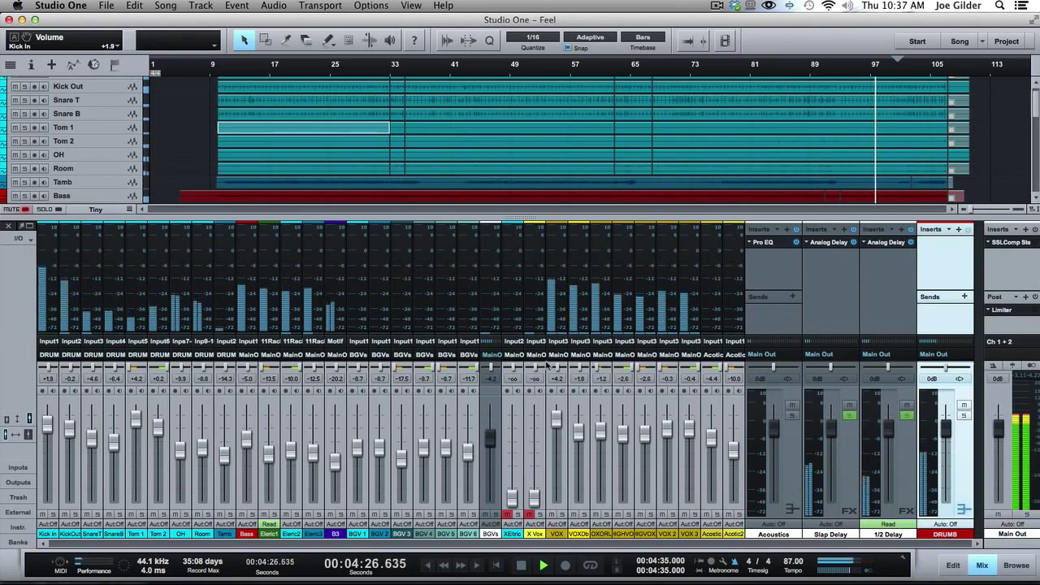
{"action": "left_click", "coordinate": [496, 398]}
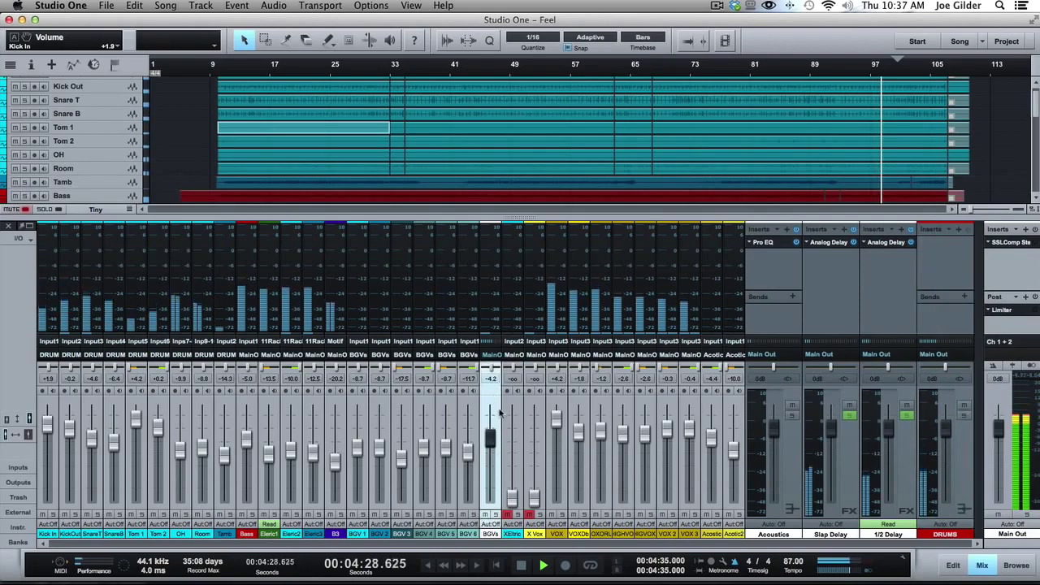
Step: Select the Acoustics channel and collapse the expanded Acoustics, Slap Delay, 1/2 Delay and DRUMS channels to narrow width
{"action": "left_click", "coordinate": [782, 463]}
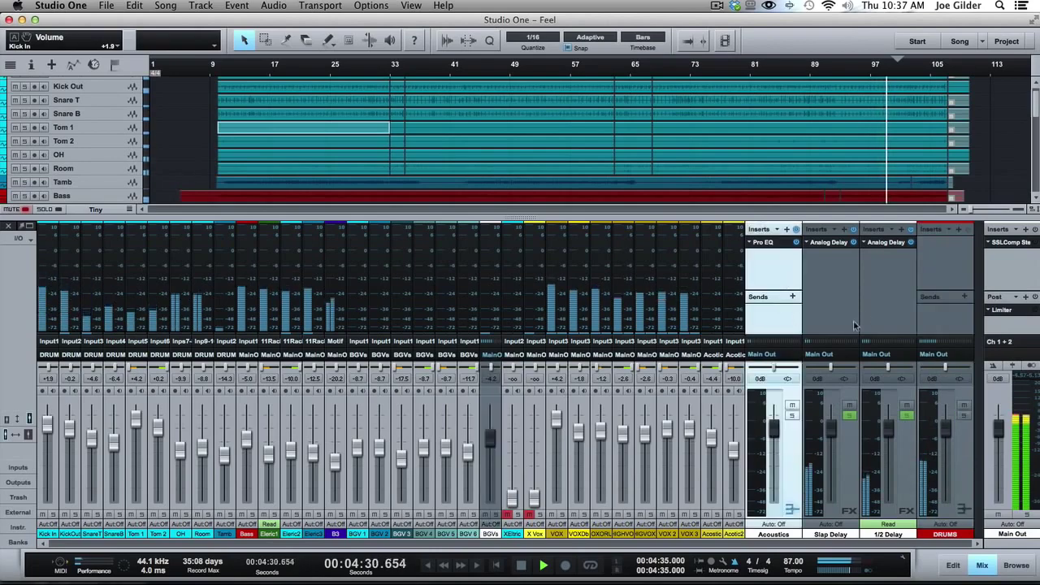
{"action": "key", "text": "ctrl"}
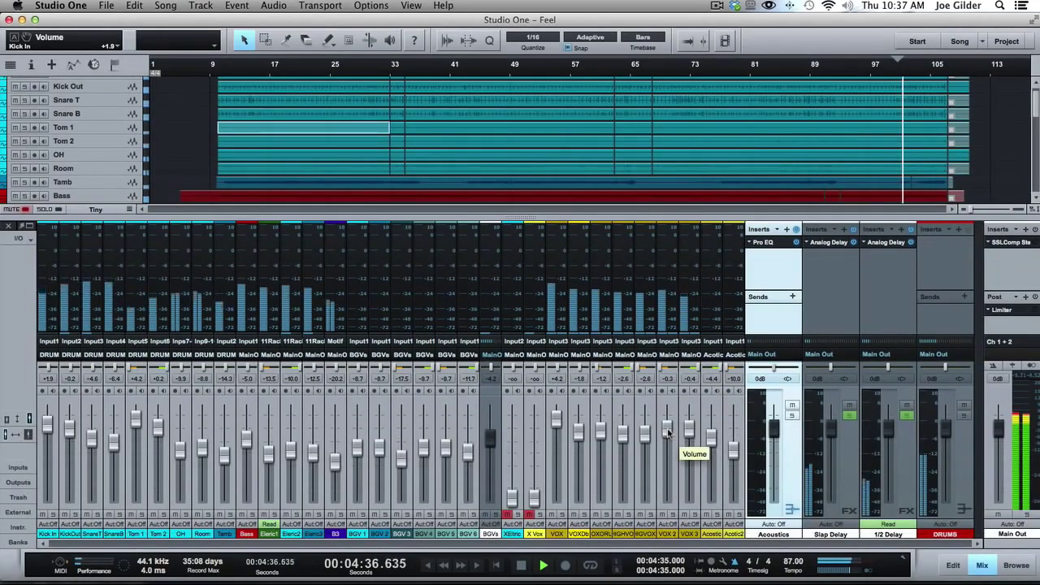
{"action": "left_click", "coordinate": [842, 331]}
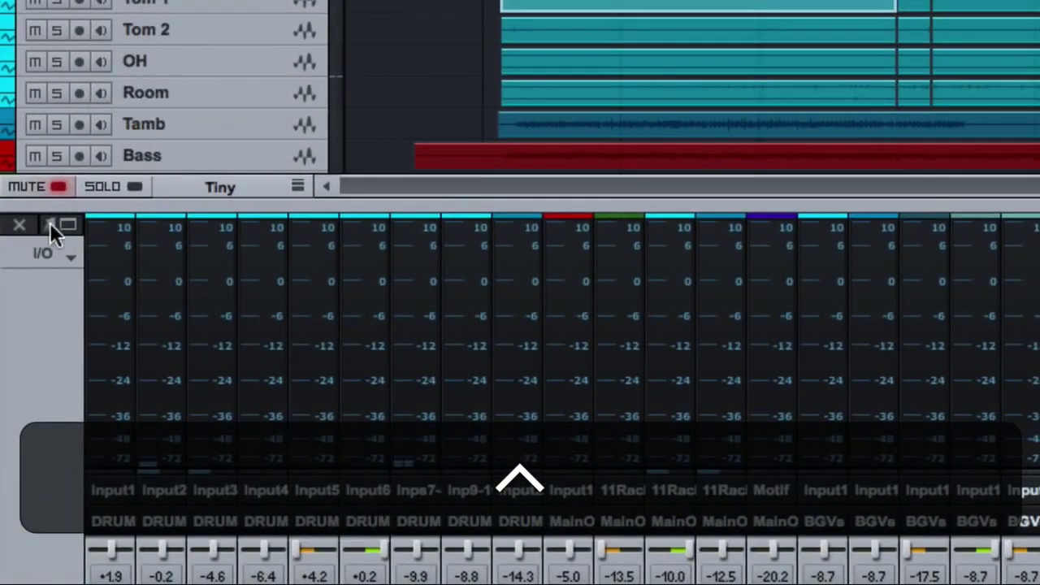
Step: Detach the console into a floating window, widen it to show more channels, and reposition it over the arrangement
{"action": "left_click", "coordinate": [55, 224]}
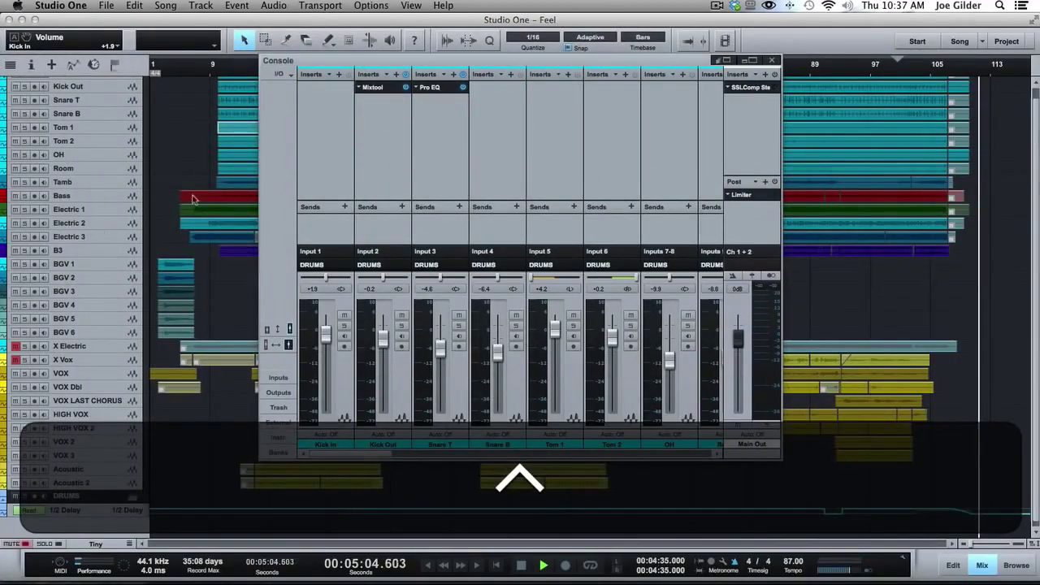
{"action": "left_click_drag", "start_coordinate": [545, 65], "coordinate": [302, 60]}
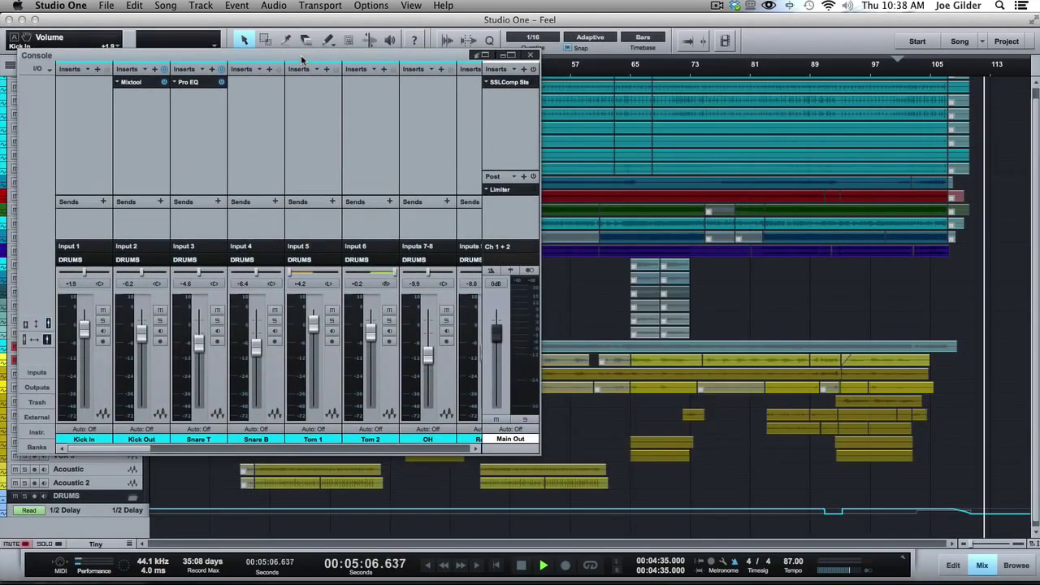
{"action": "left_click_drag", "start_coordinate": [540, 456], "coordinate": [838, 478]}
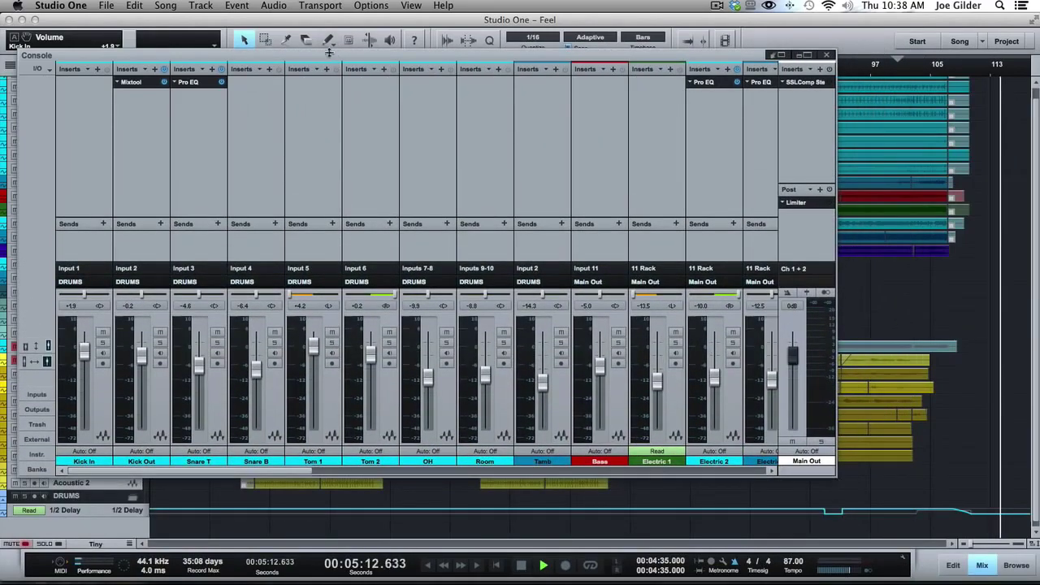
{"action": "left_click_drag", "start_coordinate": [329, 51], "coordinate": [409, 80]}
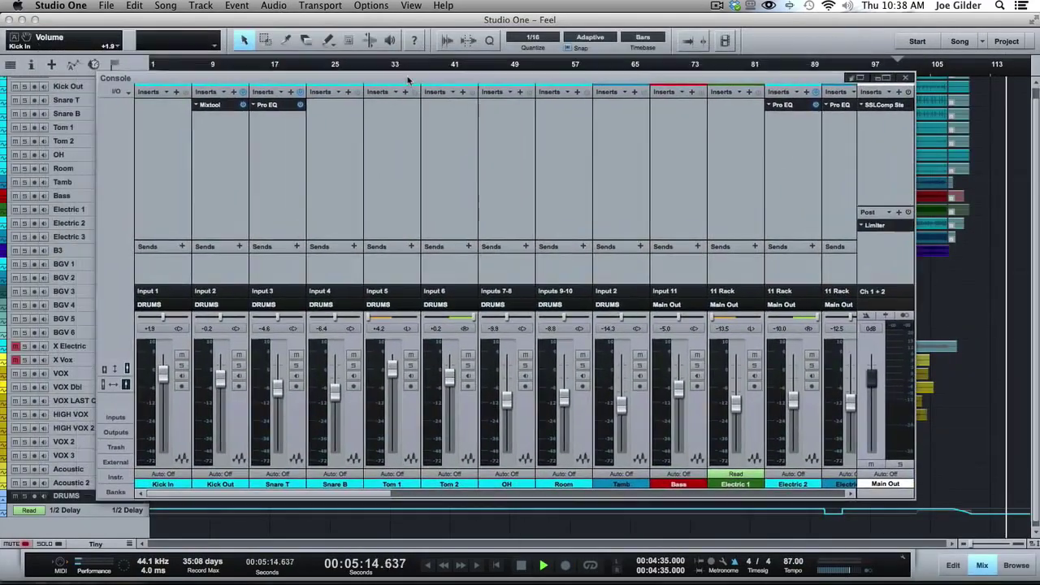
Step: Hide and show the floating console a couple of times, and dock it back into the main window
{"action": "key", "text": "F3"}
{"action": "key", "text": "F3"}
{"action": "key", "text": "F3"}
{"action": "key", "text": "F3"}
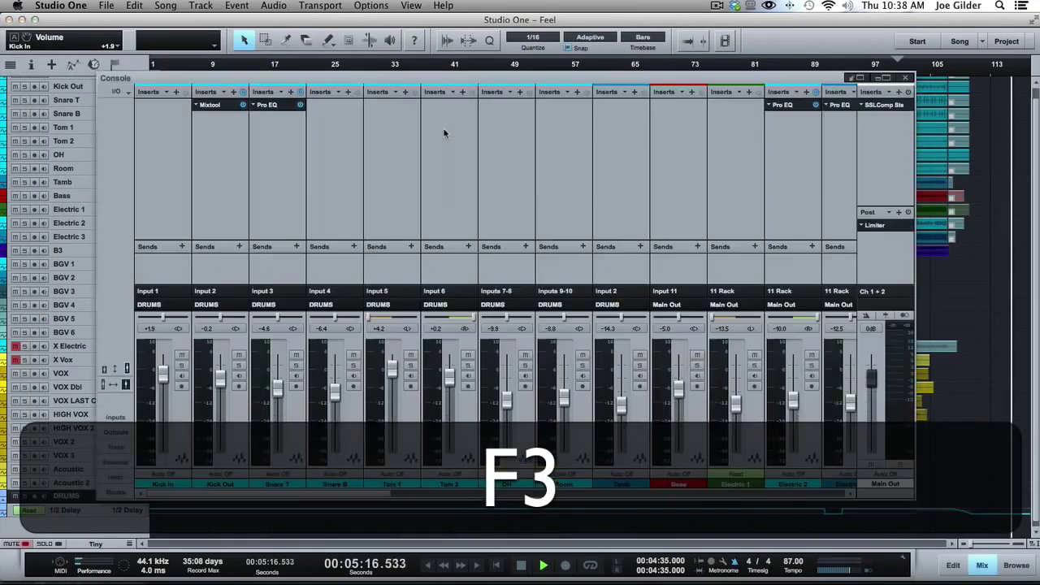
{"action": "left_click", "coordinate": [860, 79]}
Step: Toggle the docked console's visibility, leave it hidden, and stop playback
{"action": "key", "text": "F3"}
{"action": "key", "text": "F3"}
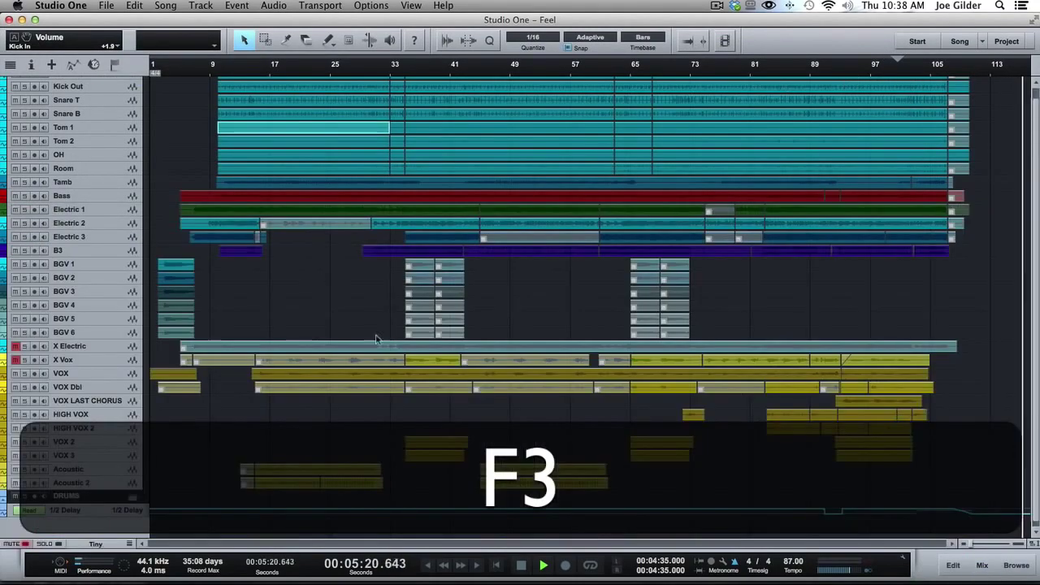
{"action": "key", "text": "F3"}
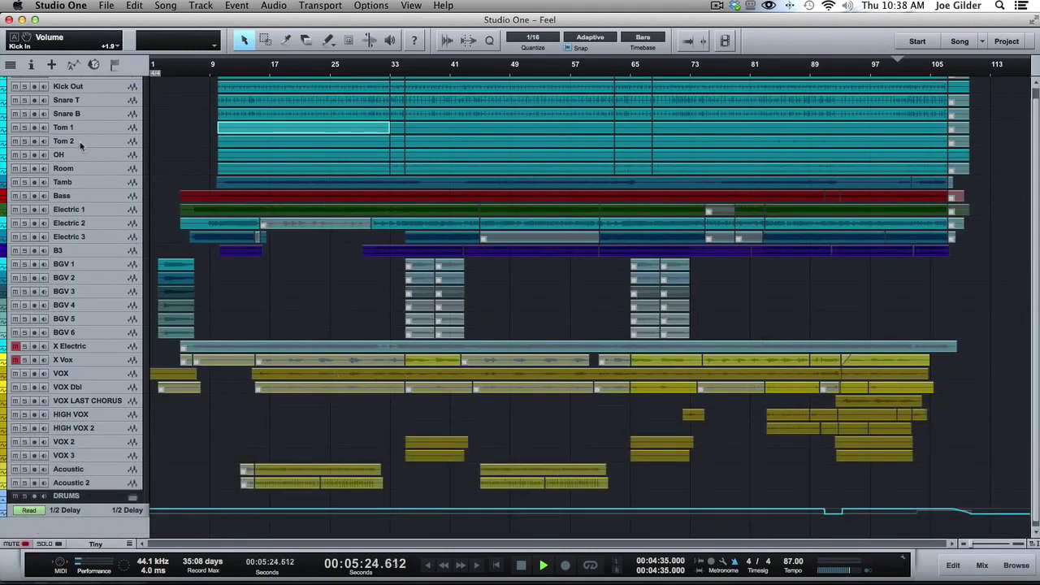
{"action": "key", "text": "c"}
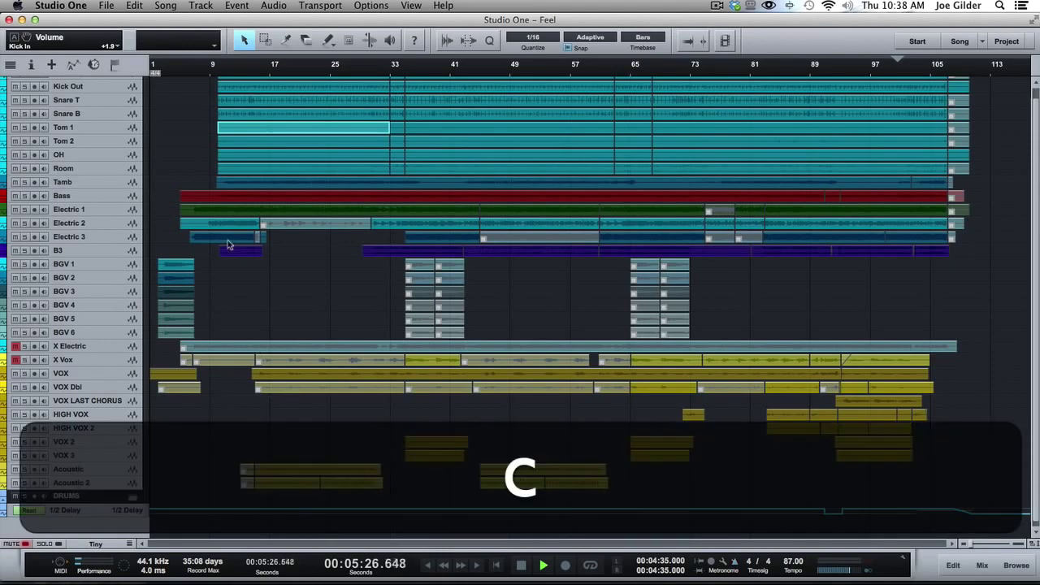
{"action": "key", "text": "space"}
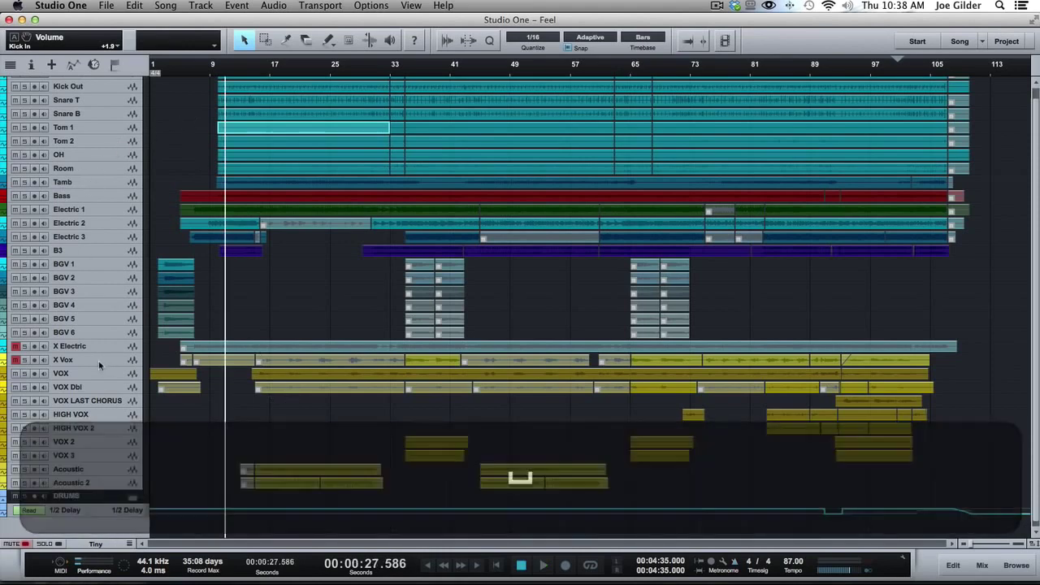
Step: Select the VOX track, show the console to view its expanded channel, and hide the console again
{"action": "left_click", "coordinate": [90, 378]}
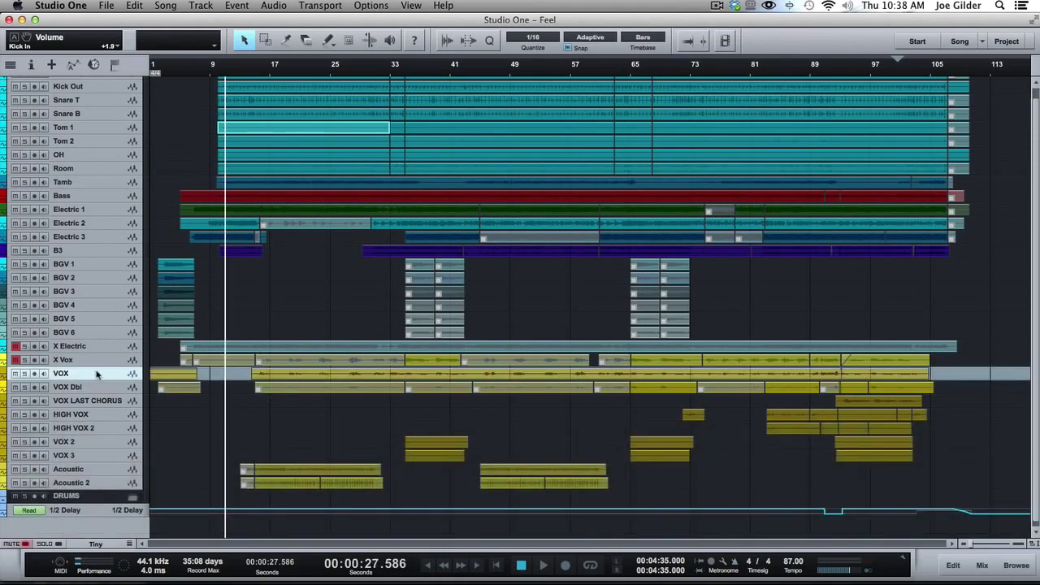
{"action": "key", "text": "F3"}
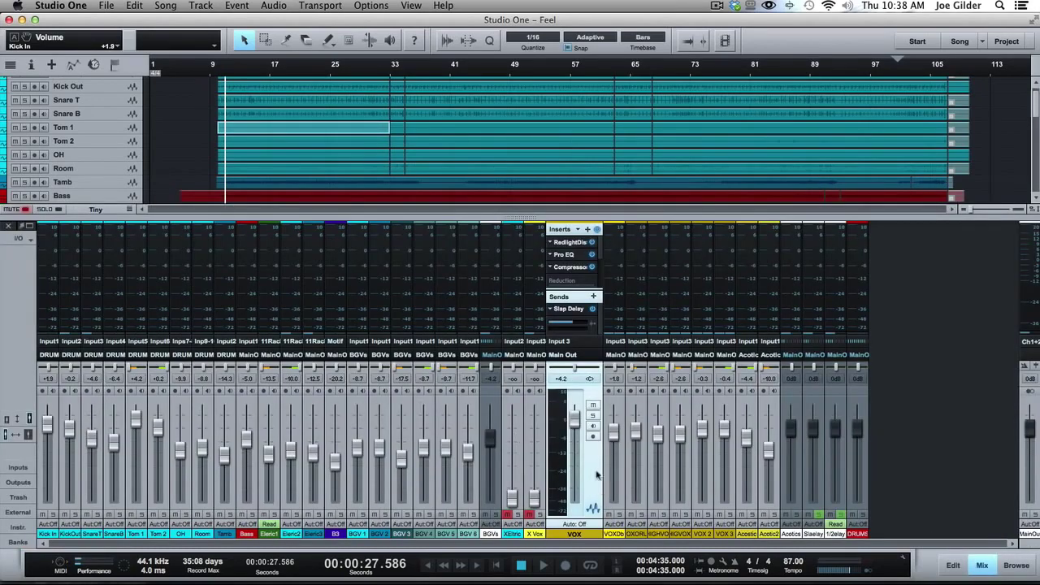
{"action": "key", "text": "F3"}
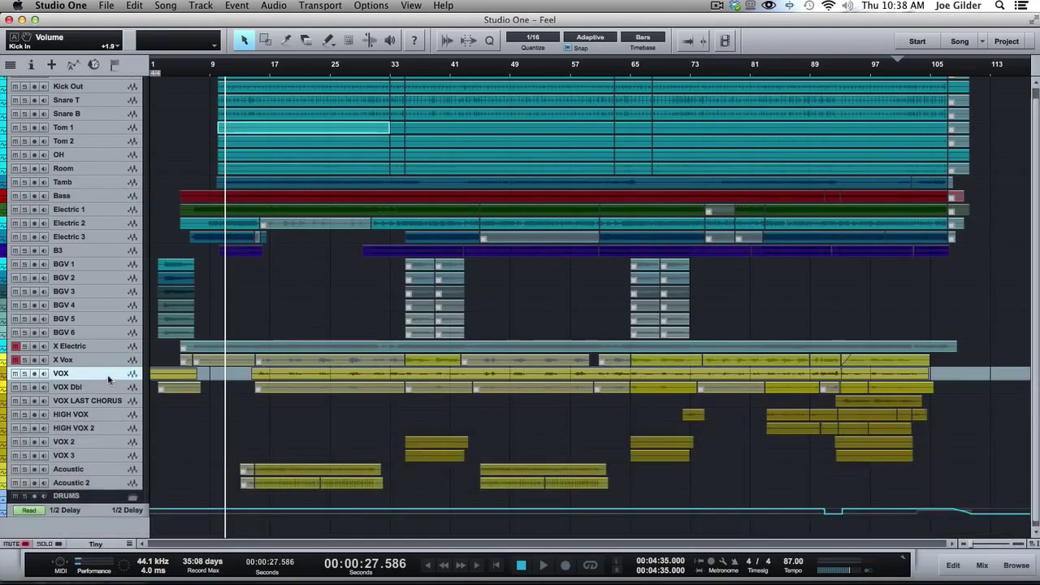
{"action": "key", "text": "F3"}
{"action": "key", "text": "ctrl"}
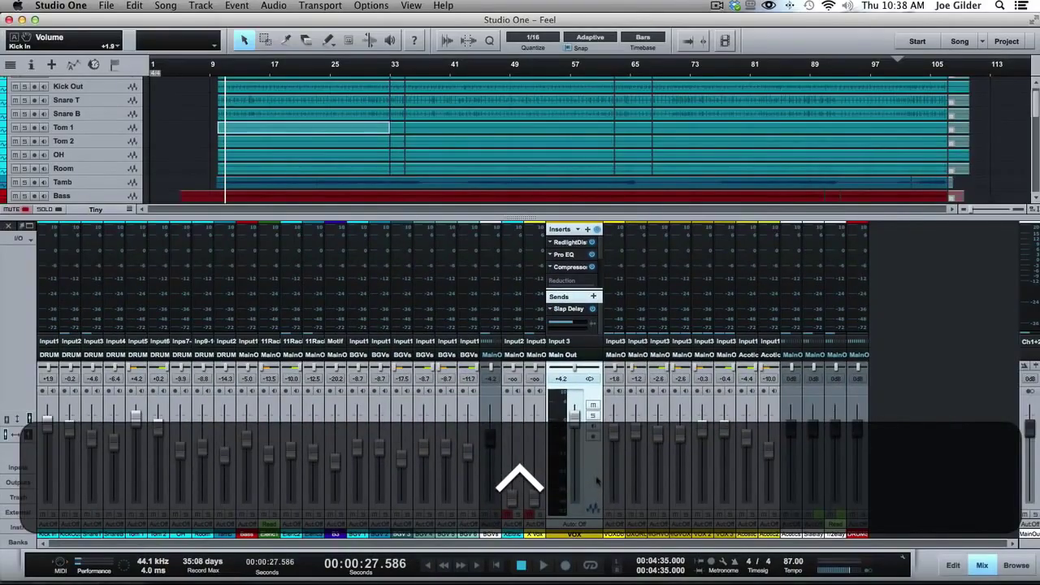
{"action": "key", "text": "ctrl+F3"}
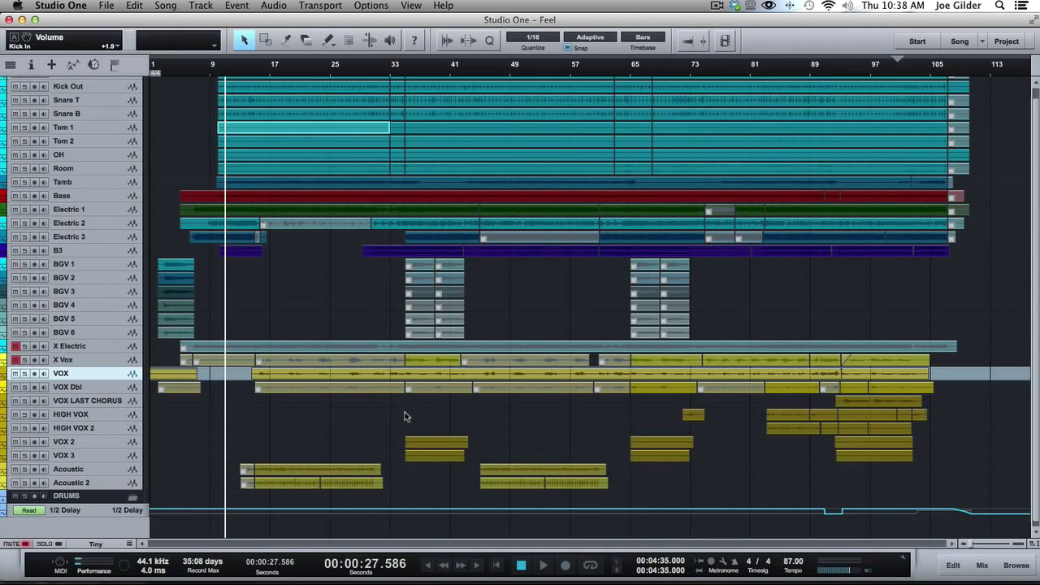
Step: Select the middle Tom 1 event, enlarge the tracks to Medium height, and set the Tom 2 volume to -1.4 dB
{"action": "left_click", "coordinate": [521, 126]}
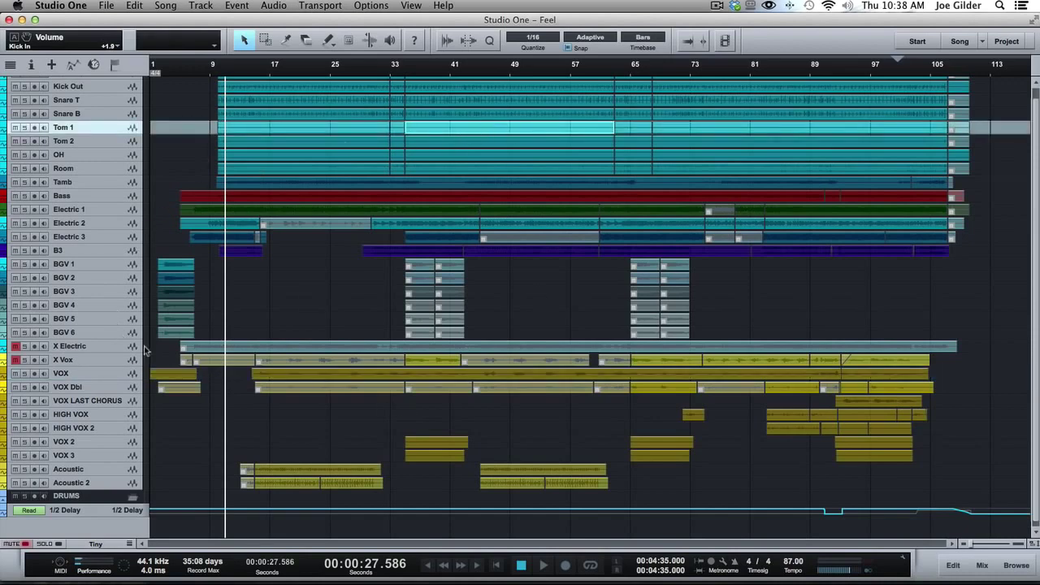
{"action": "scroll", "coordinate": [96, 167], "scroll_direction": "up", "scroll_amount": 3}
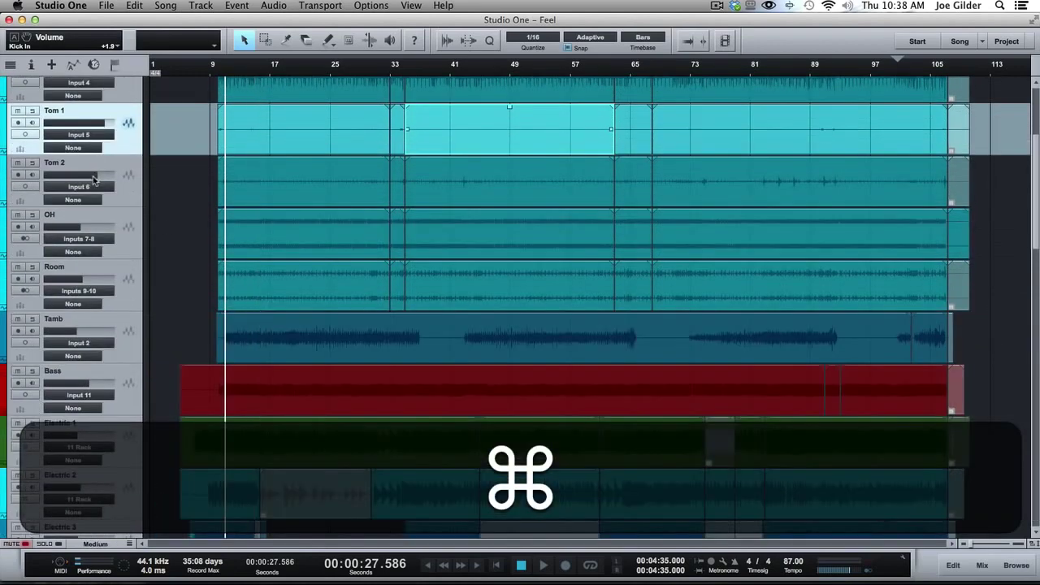
{"action": "mouse_move", "coordinate": [93, 179]}
{"action": "left_mouse_down"}
{"action": "mouse_move", "coordinate": [57, 181]}
{"action": "mouse_move", "coordinate": [110, 180]}
{"action": "left_mouse_up"}
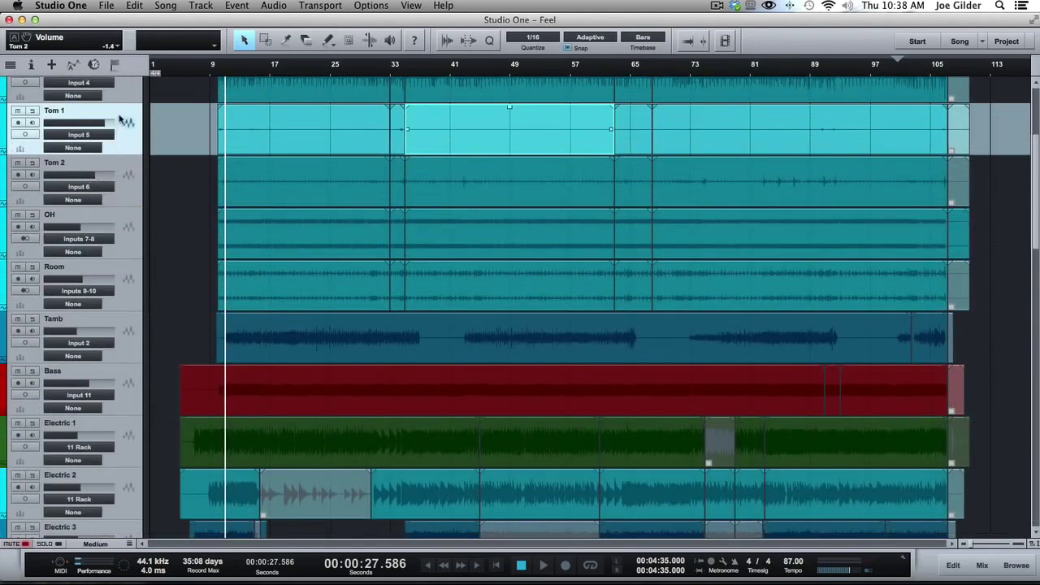
Step: Select the Tom 2 track, show the console to view its expanded channel, and hide the console
{"action": "left_click", "coordinate": [125, 122]}
{"action": "left_click", "coordinate": [131, 187]}
{"action": "key", "text": "F3"}
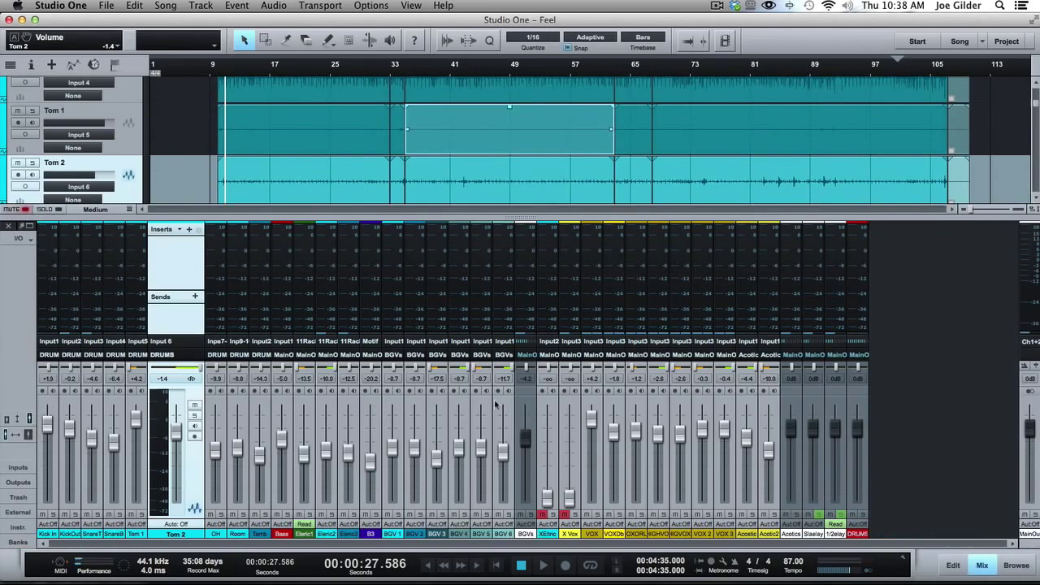
{"action": "key", "text": "F3"}
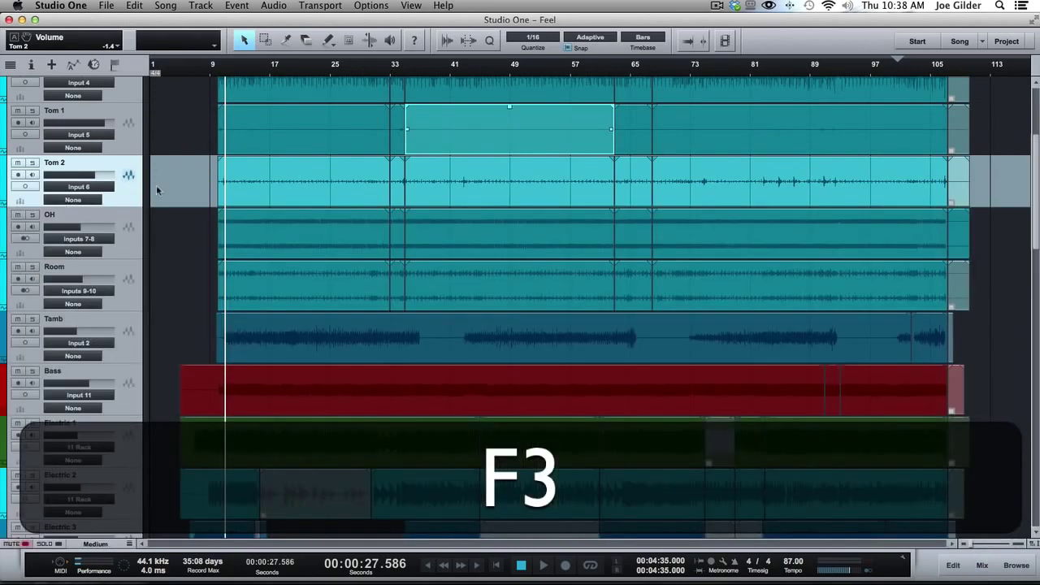
Step: View the track list and the Inspector with the Tom 2 channel strip, and close both
{"action": "left_click", "coordinate": [12, 65]}
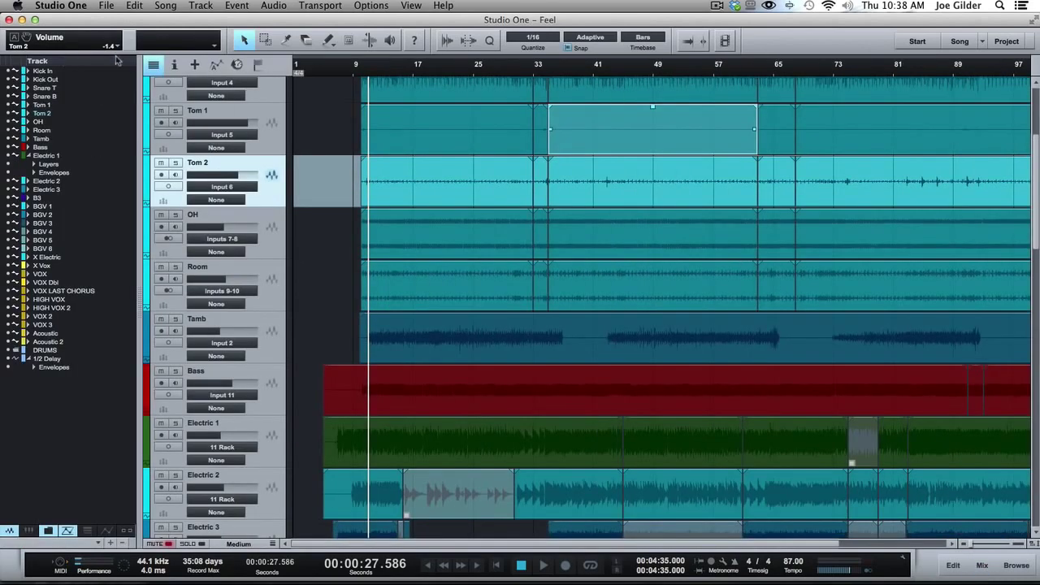
{"action": "left_click", "coordinate": [175, 65]}
{"action": "left_click", "coordinate": [260, 67]}
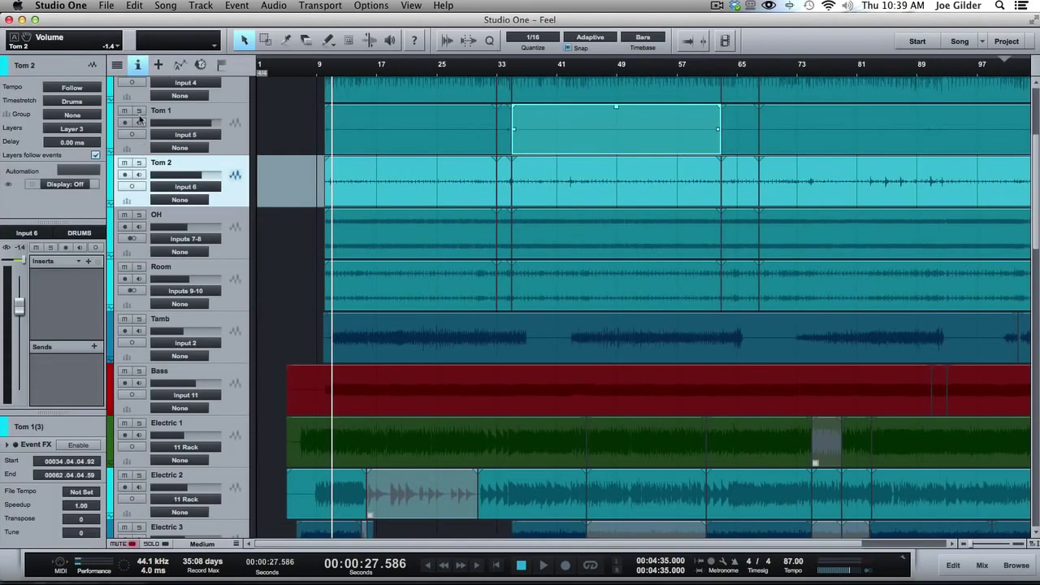
{"action": "left_click", "coordinate": [136, 65]}
Step: Show the console, collapse the Tom 2 channel and expand it again, toggling the console and leaving it hidden
{"action": "key", "text": "F3"}
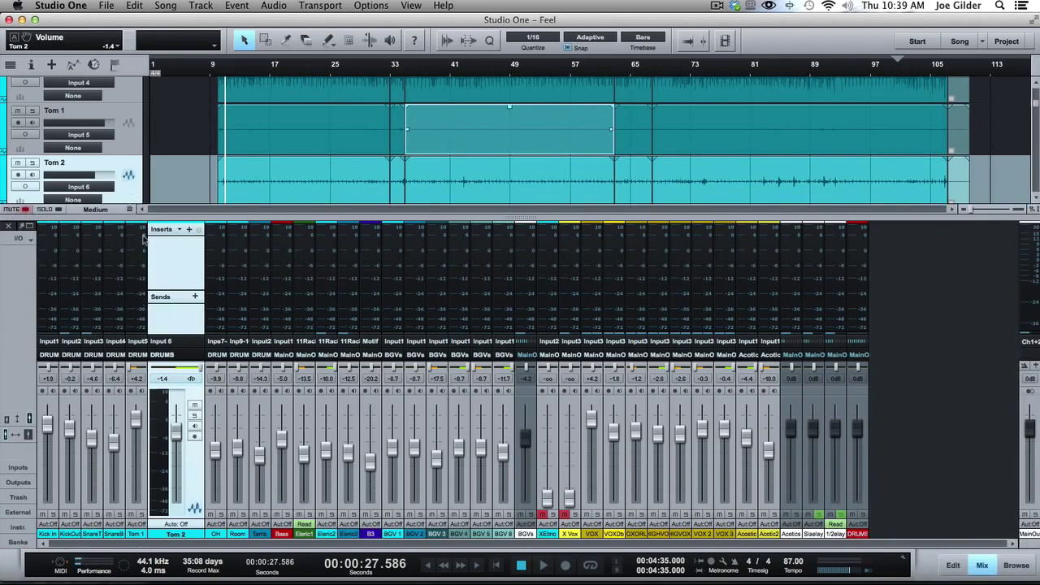
{"action": "left_click", "coordinate": [173, 259]}
{"action": "key", "text": "F3"}
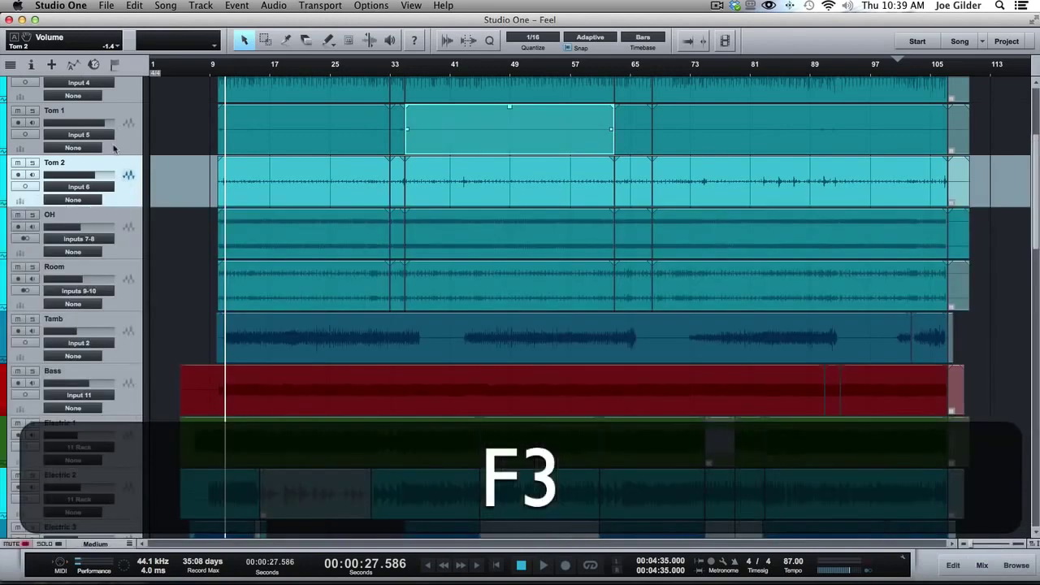
{"action": "key", "text": "F3"}
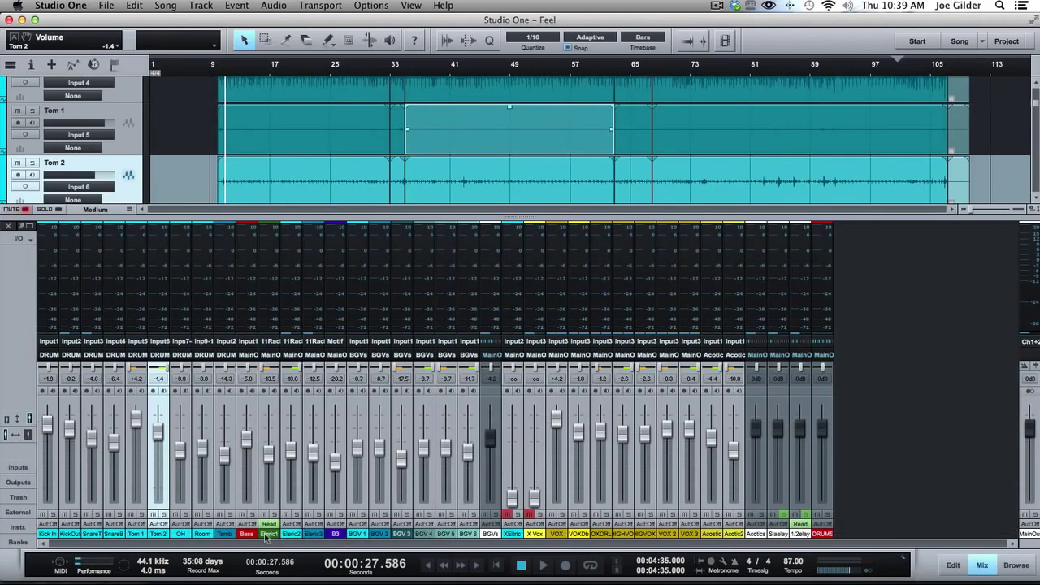
{"action": "key", "text": "F3"}
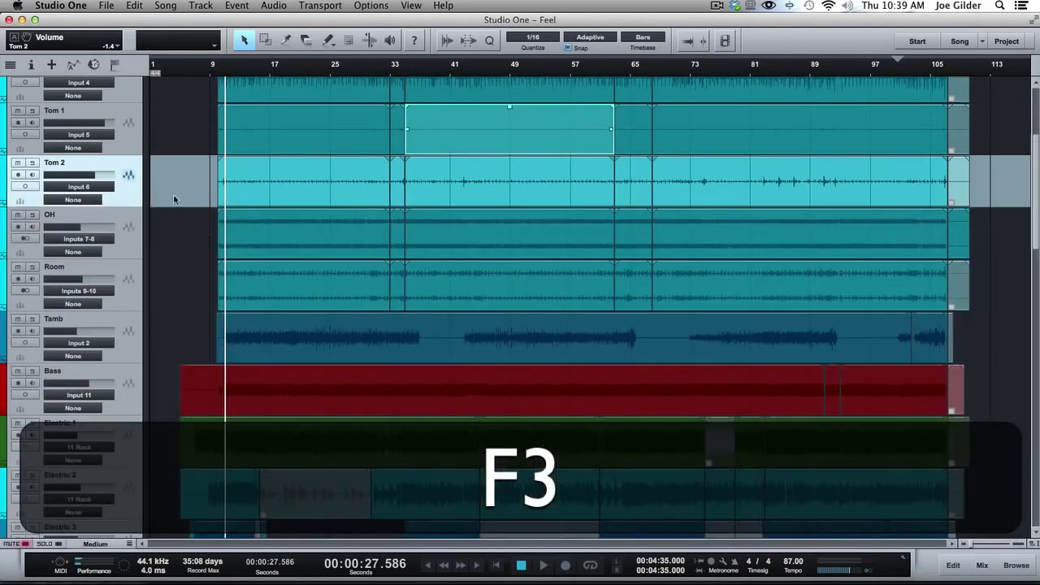
{"action": "key", "text": "F3"}
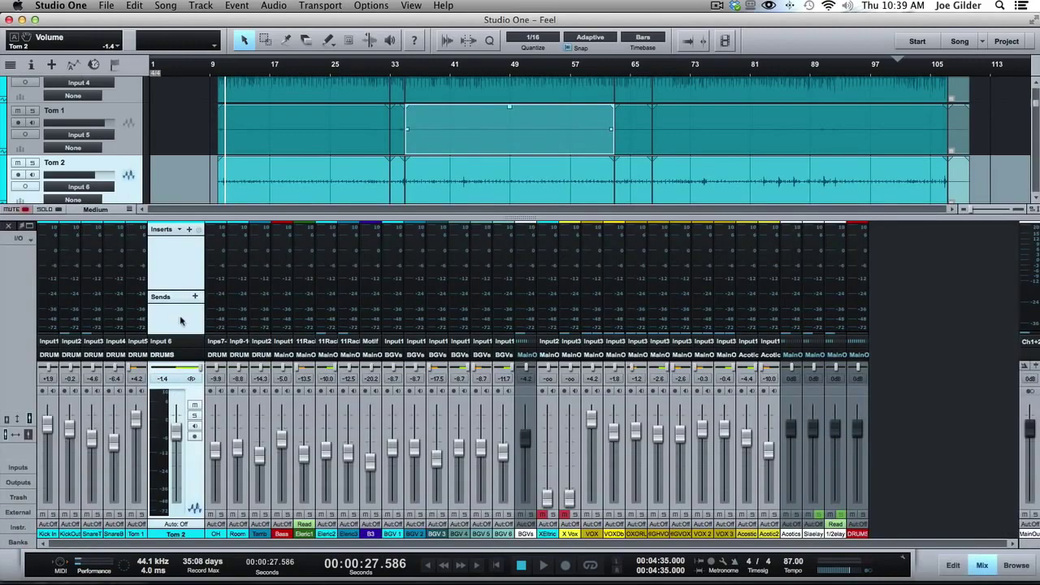
{"action": "key", "text": "F3"}
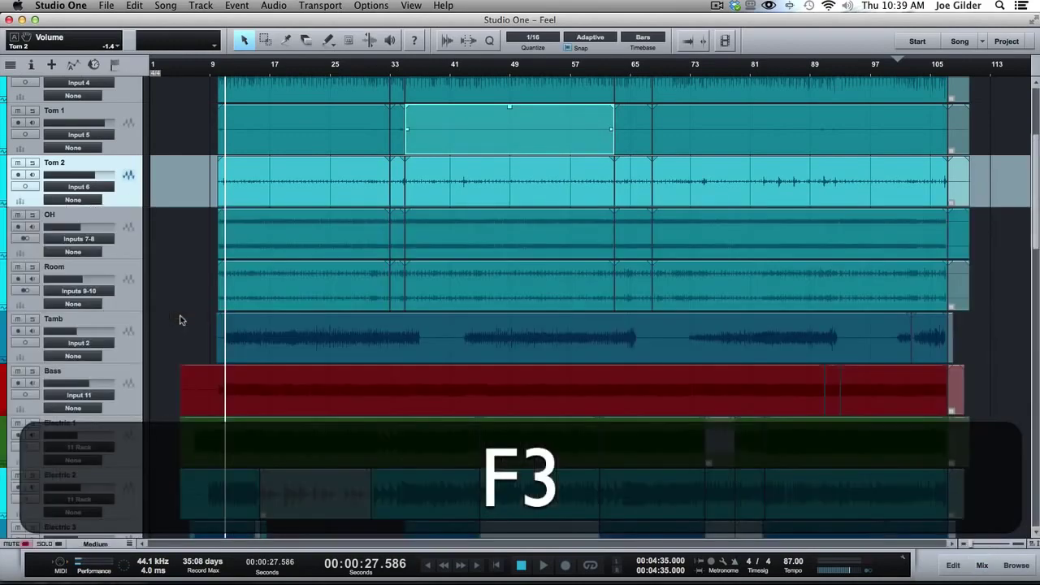
Step: Reduce the arrangement's track height from Medium to Tiny
{"action": "key", "text": "super+minus"}
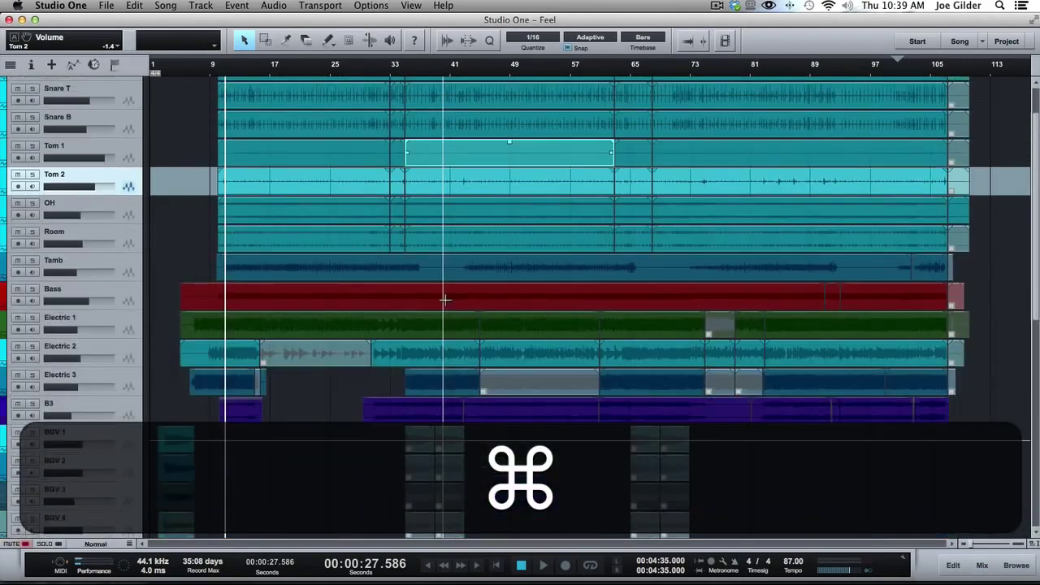
{"action": "key", "text": "super+minus"}
{"action": "key", "text": "super+minus"}
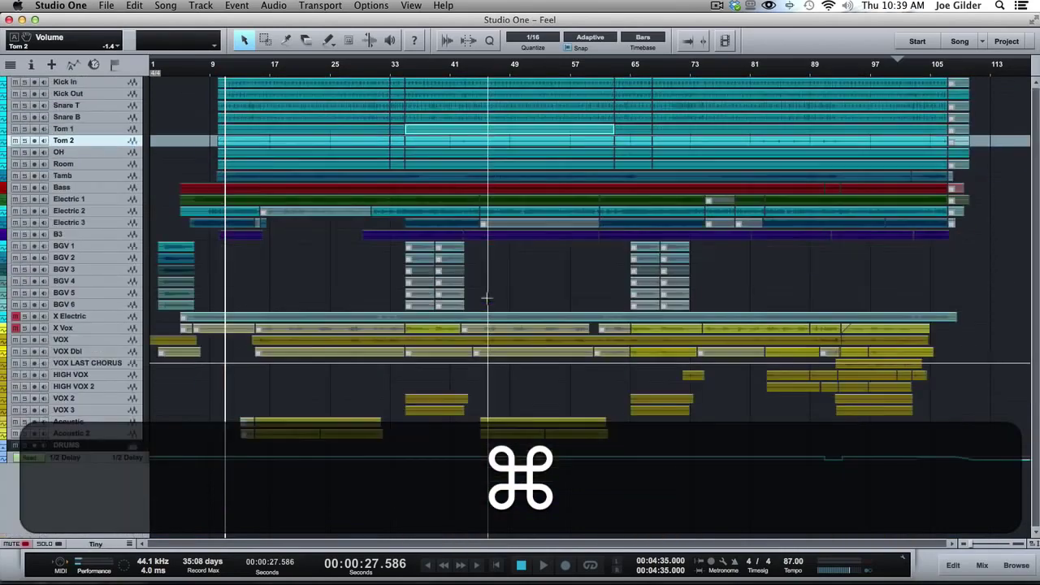